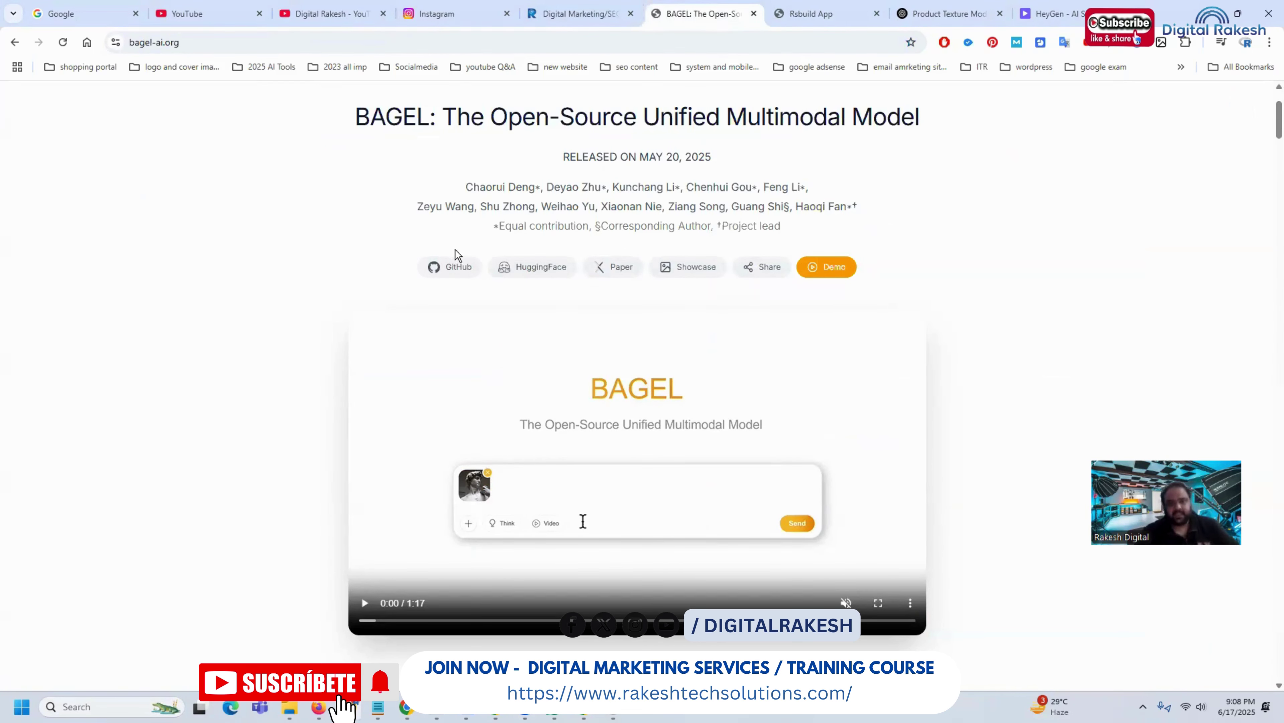
Play the BAGEL introduction video and skip through it to about the 0:36 mark.
{"action": "scroll", "coordinate": [281, 195], "scroll_direction": "down", "scroll_amount": 3}
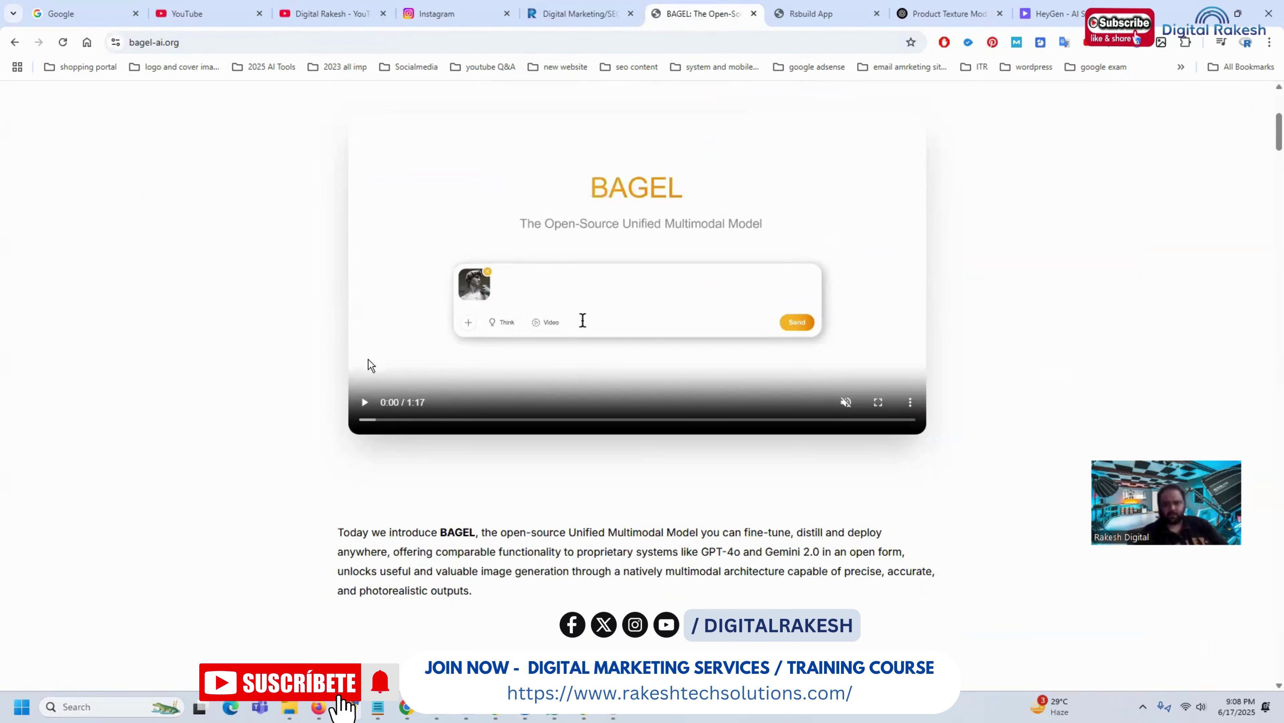
{"action": "left_click", "coordinate": [612, 420]}
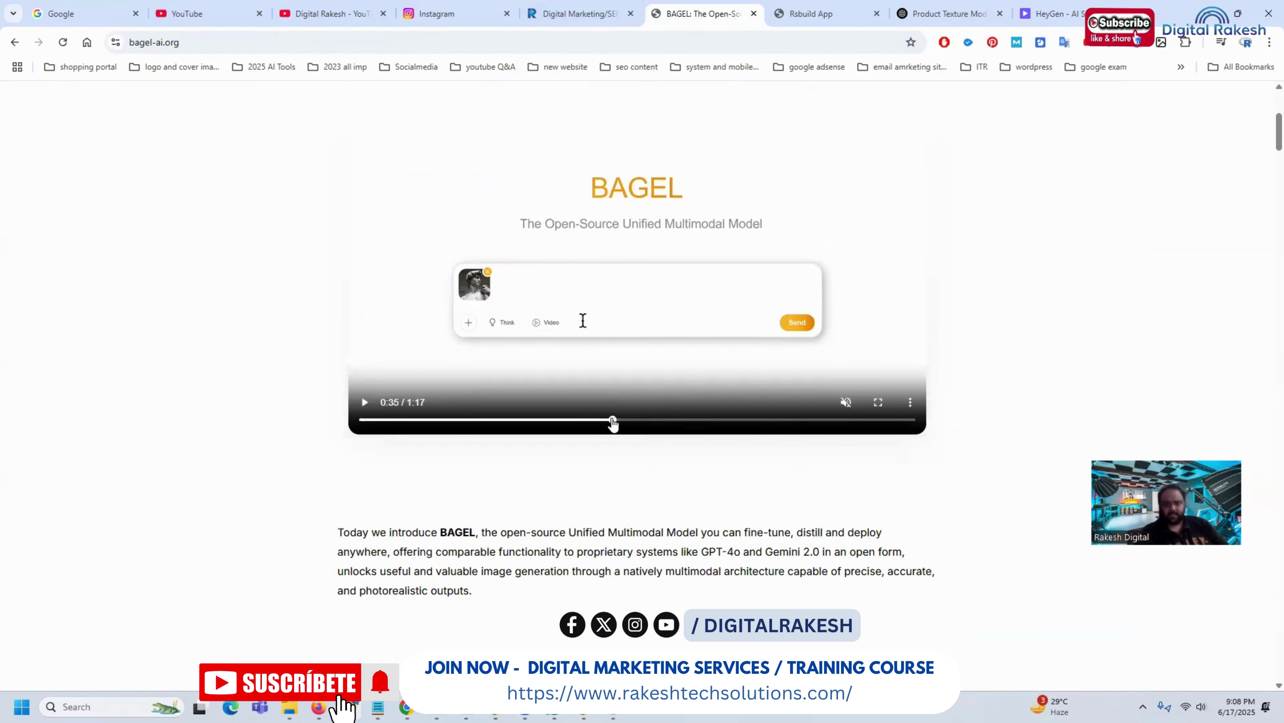
{"action": "left_click", "coordinate": [364, 401]}
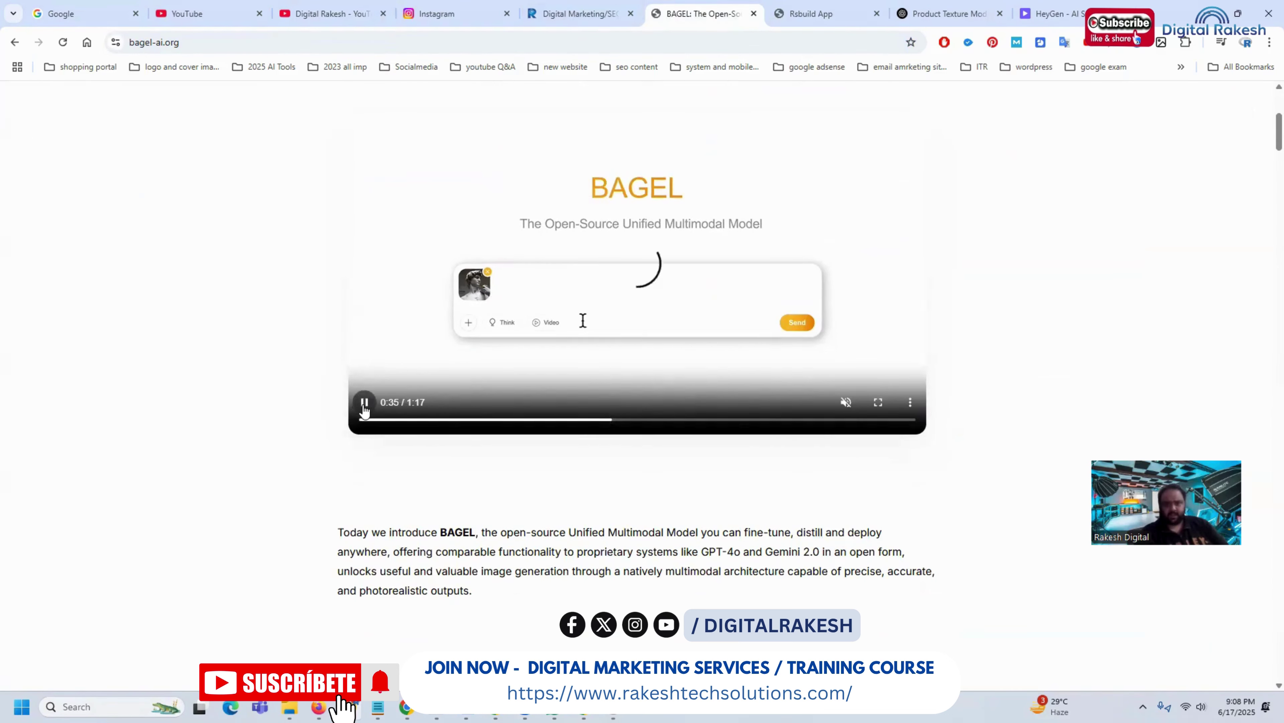
{"action": "left_click", "coordinate": [410, 420]}
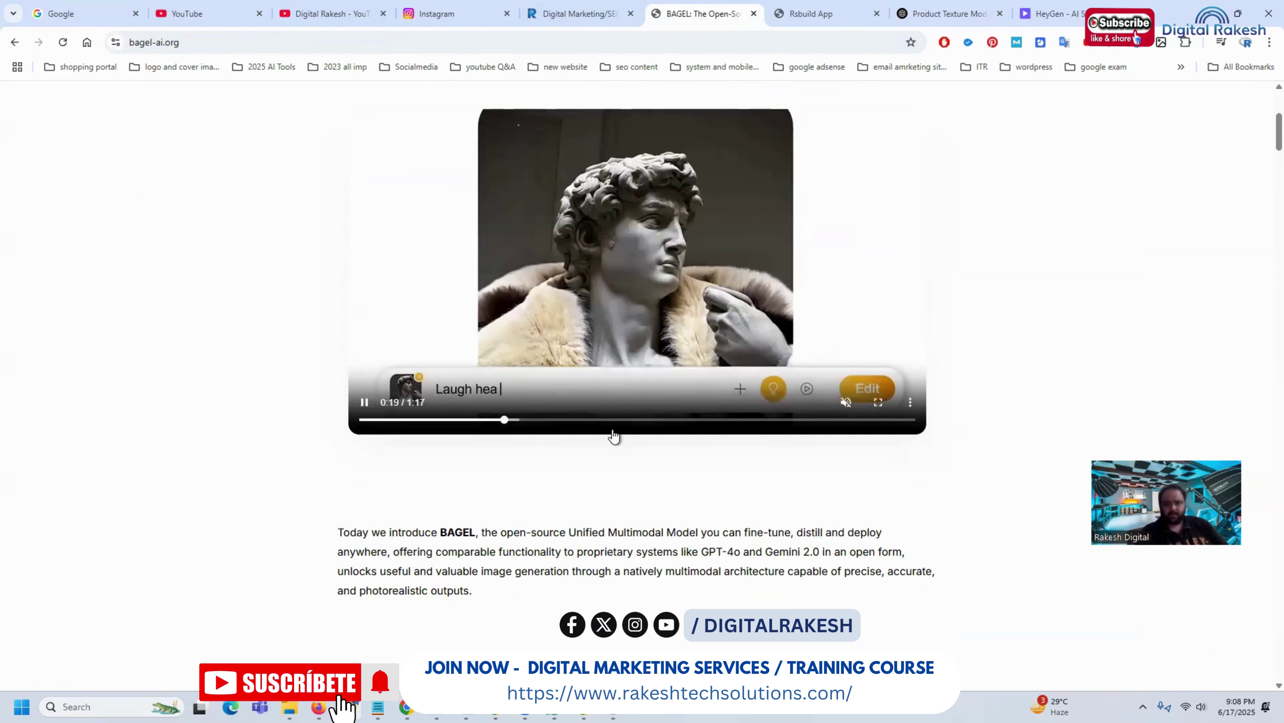
{"action": "left_click", "coordinate": [622, 425]}
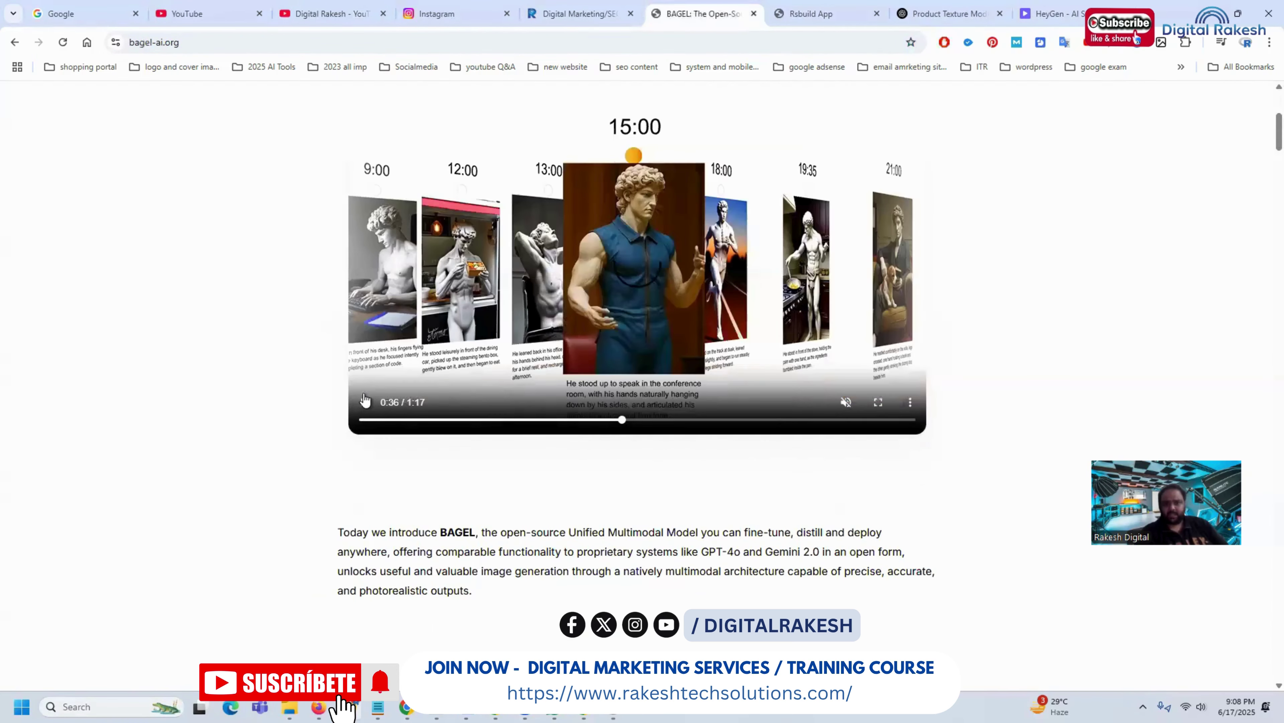
Open the online demo from the BAGEL project page.
{"action": "scroll", "coordinate": [618, 273], "scroll_direction": "up", "scroll_amount": 4}
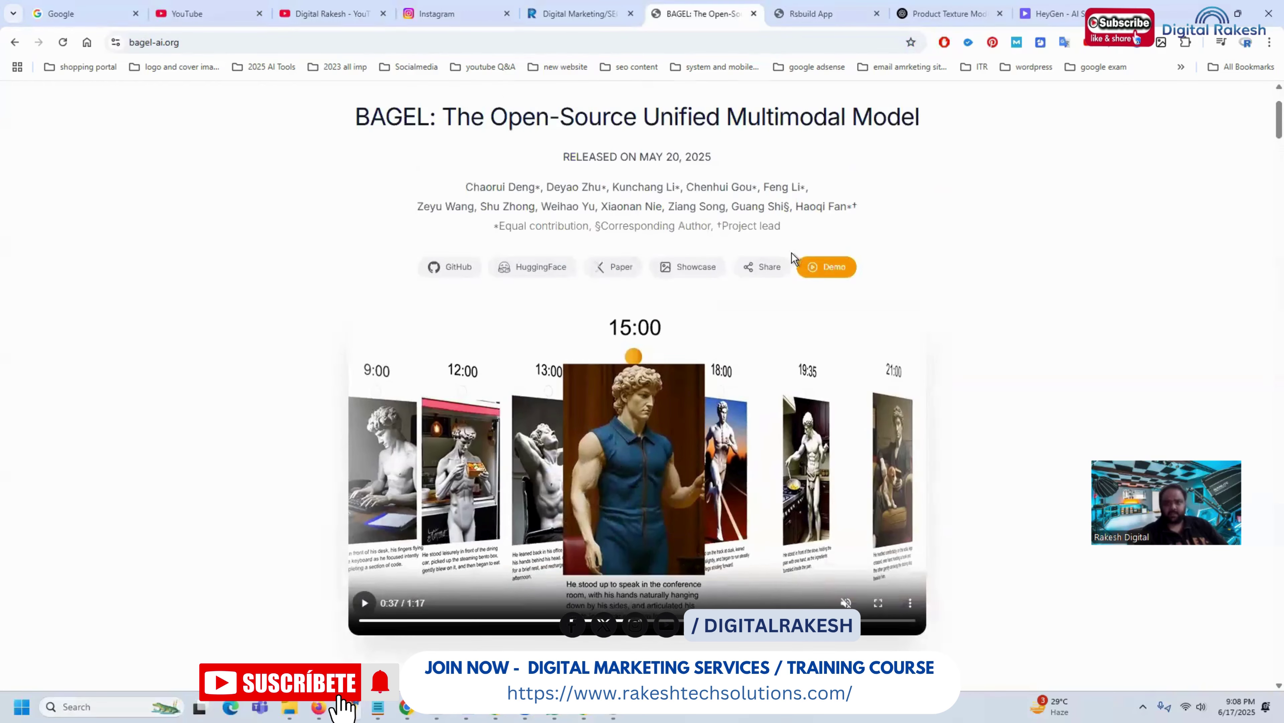
{"action": "left_click", "coordinate": [814, 266]}
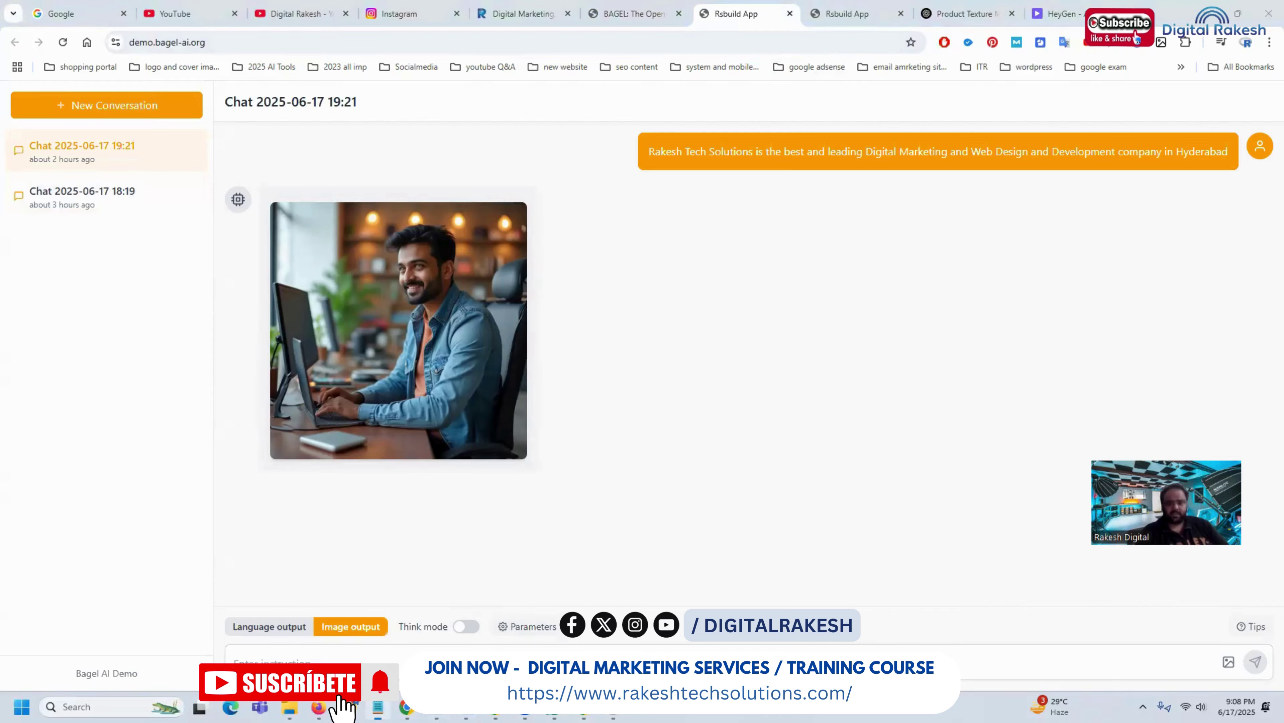
Switch to Notepad and copy the full prompt about a man wearing traditional South Indian attire, leaving the notes window minimized.
{"action": "left_click", "coordinate": [378, 707]}
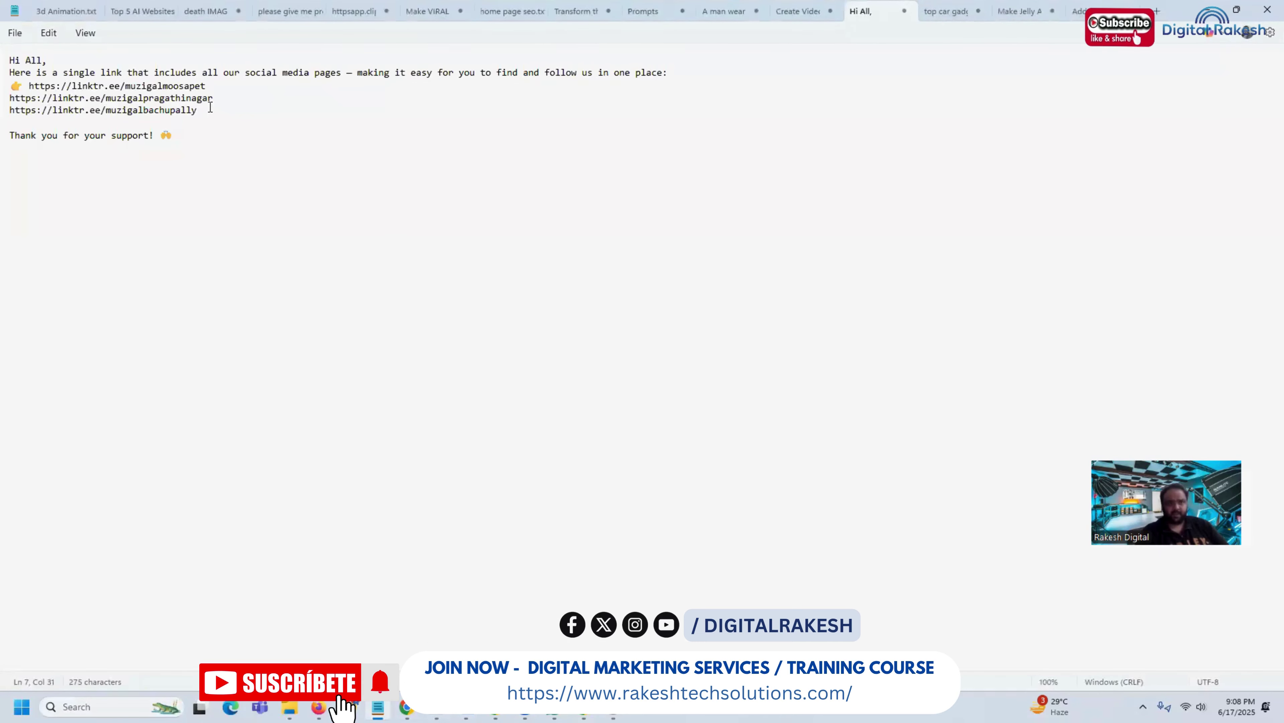
{"action": "left_click", "coordinate": [780, 17]}
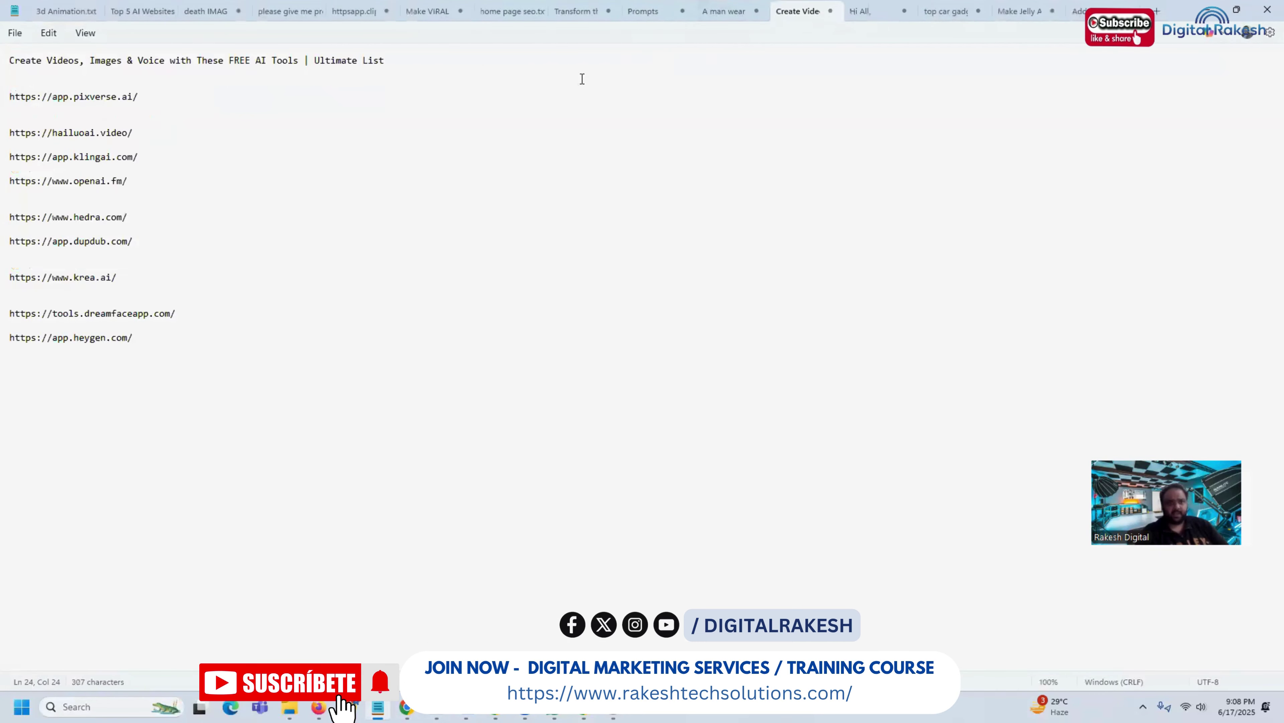
{"action": "left_click", "coordinate": [929, 14]}
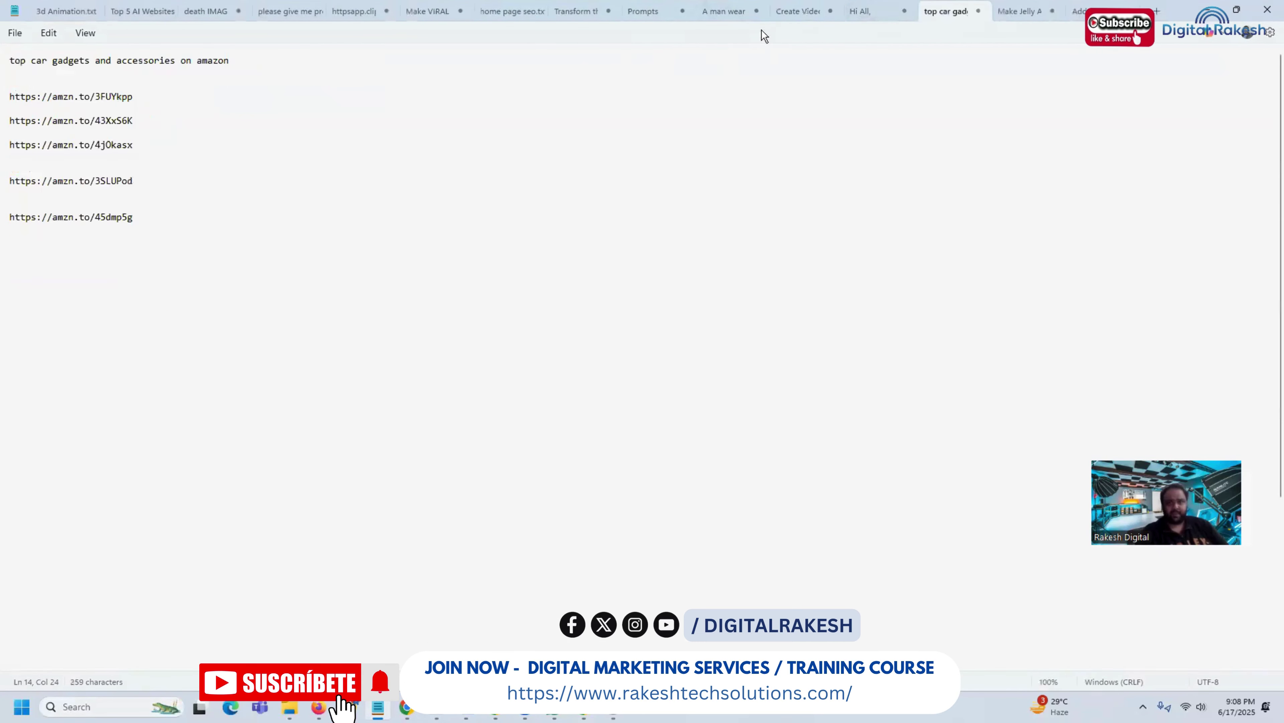
{"action": "left_click", "coordinate": [735, 20]}
{"action": "double_click", "coordinate": [111, 60]}
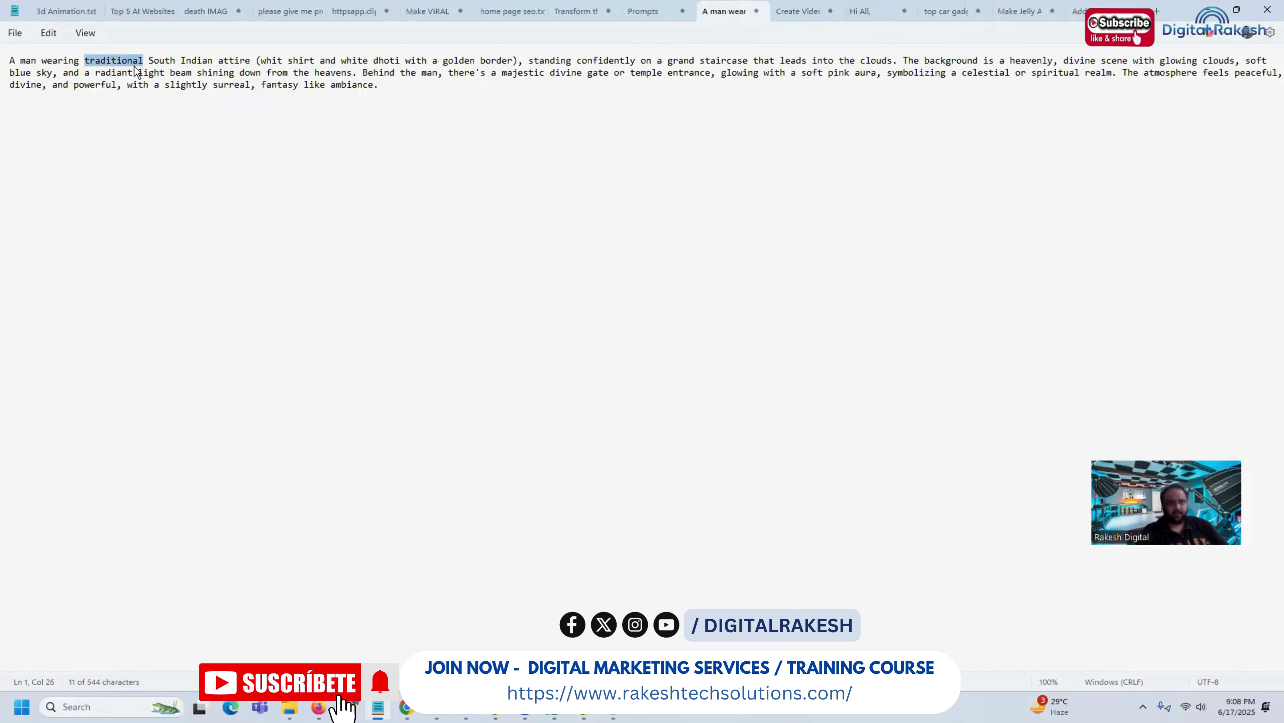
{"action": "key", "text": "ctrl+a"}
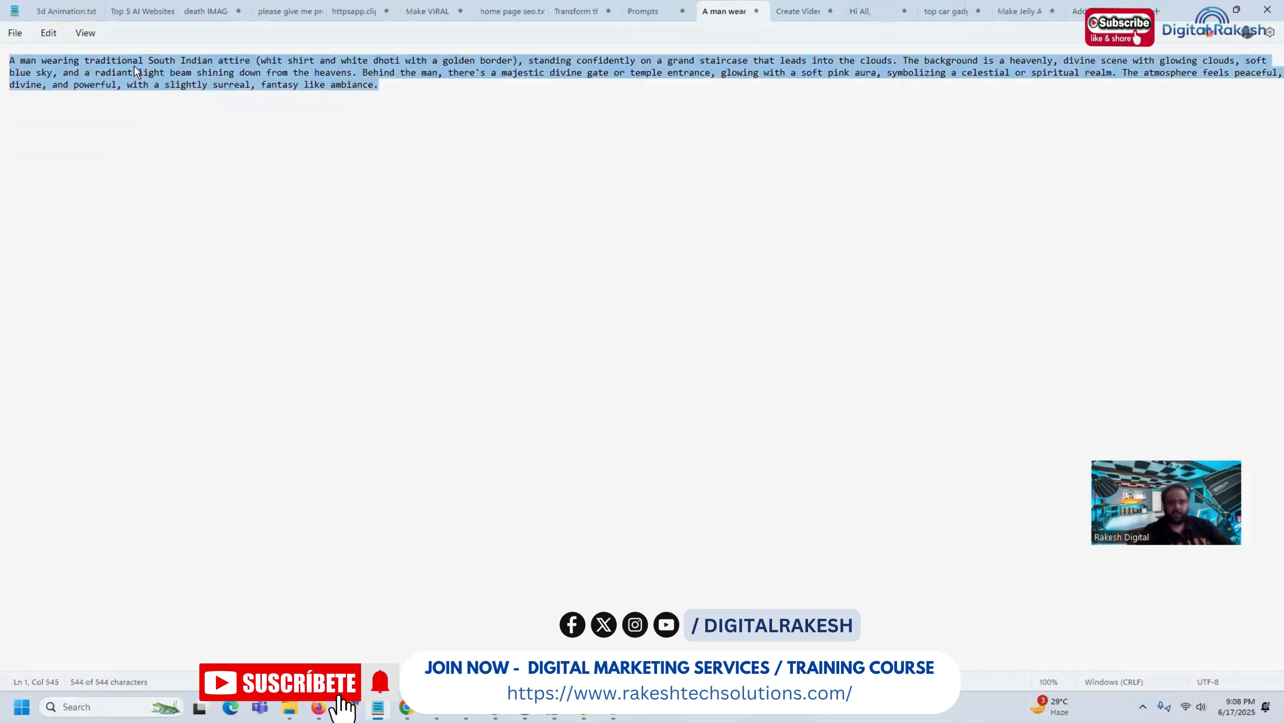
{"action": "left_click", "coordinate": [1208, 10]}
Create a new conversation named FB in the BAGEL demo.
{"action": "left_click", "coordinate": [83, 107]}
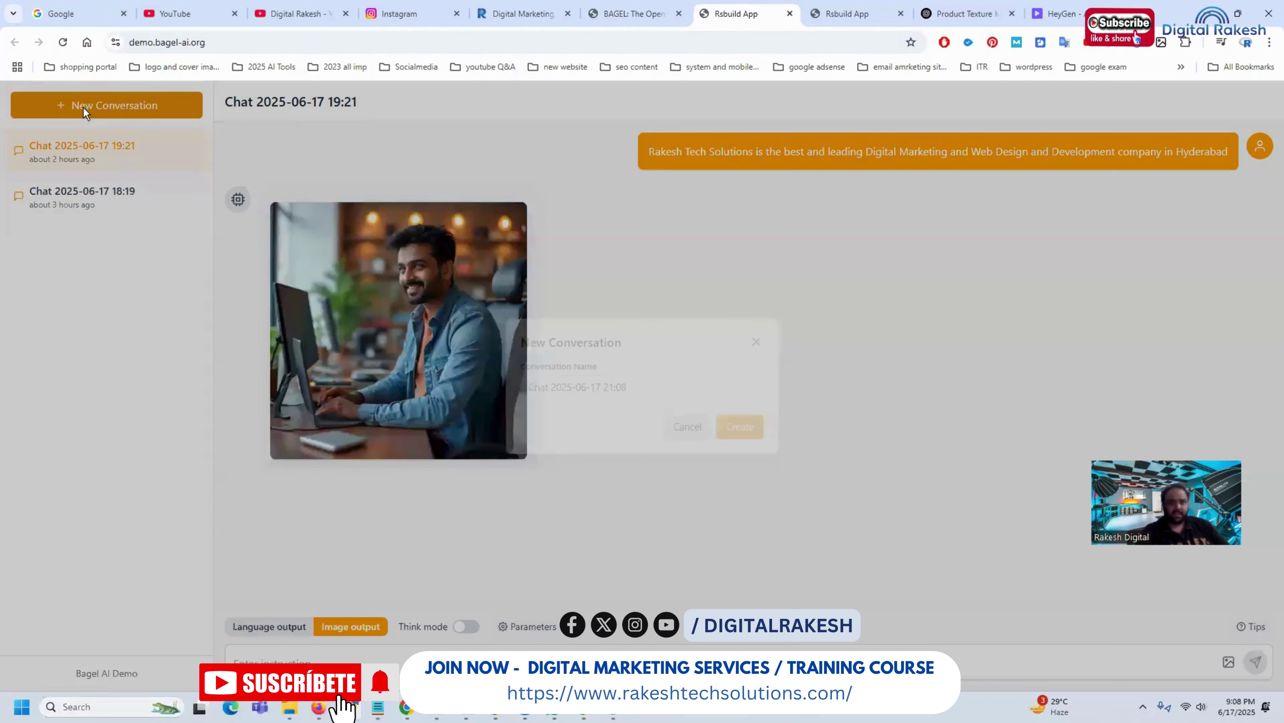
{"action": "double_click", "coordinate": [651, 387]}
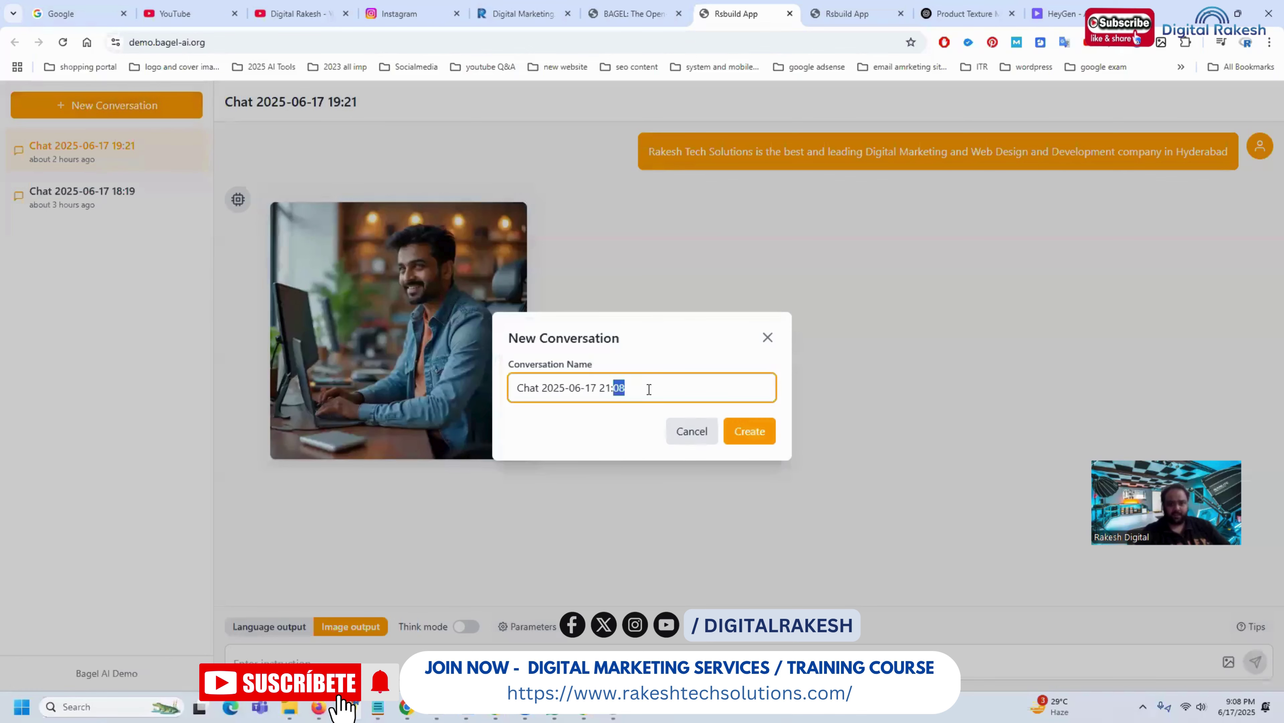
{"action": "type", "text": "XDVFD"}
{"action": "key", "text": "ctrl+a"}
{"action": "type", "text": "HI"}
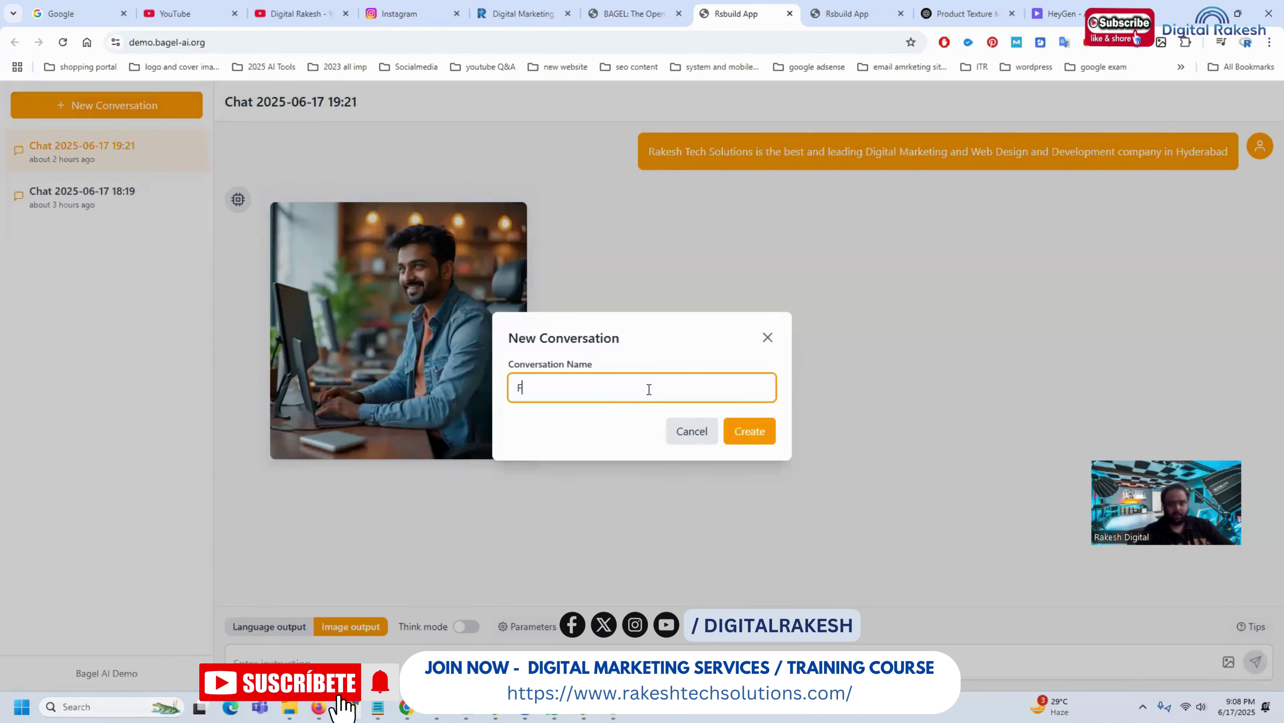
{"action": "left_click", "coordinate": [739, 429]}
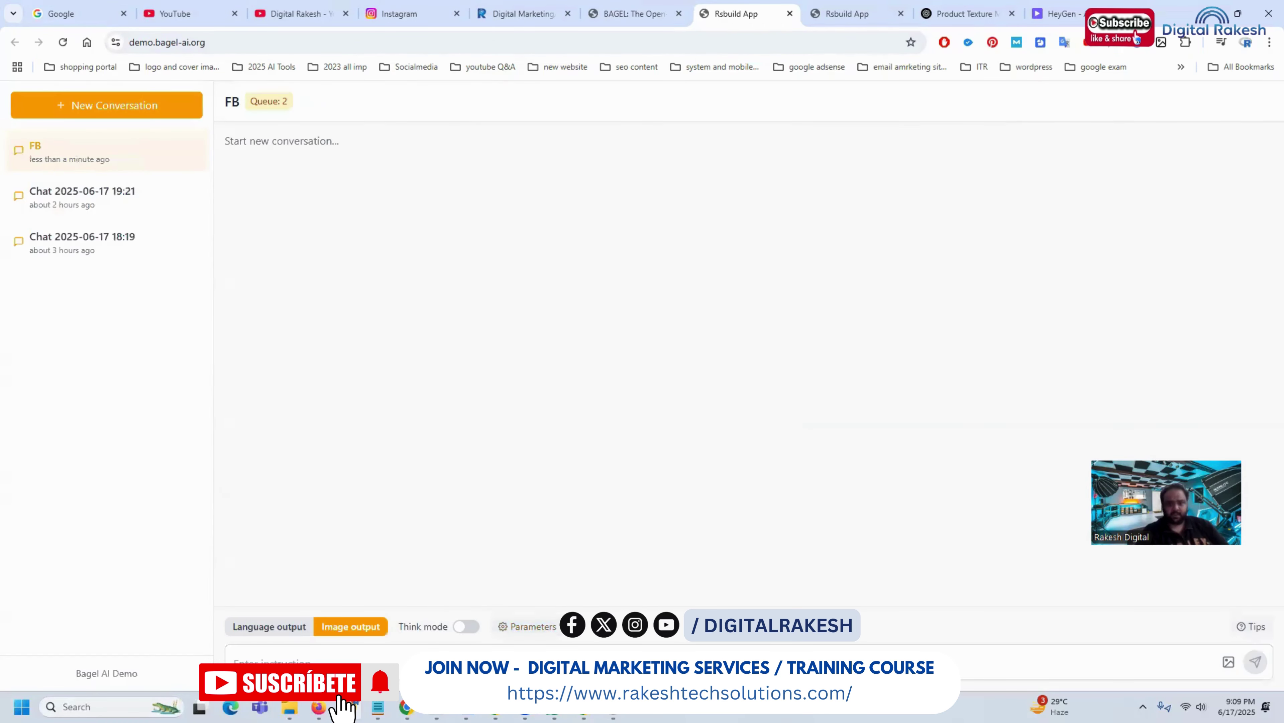
Submit the copied South Indian attire prompt in the FB conversation with image output.
{"action": "key", "text": "ctrl+v"}
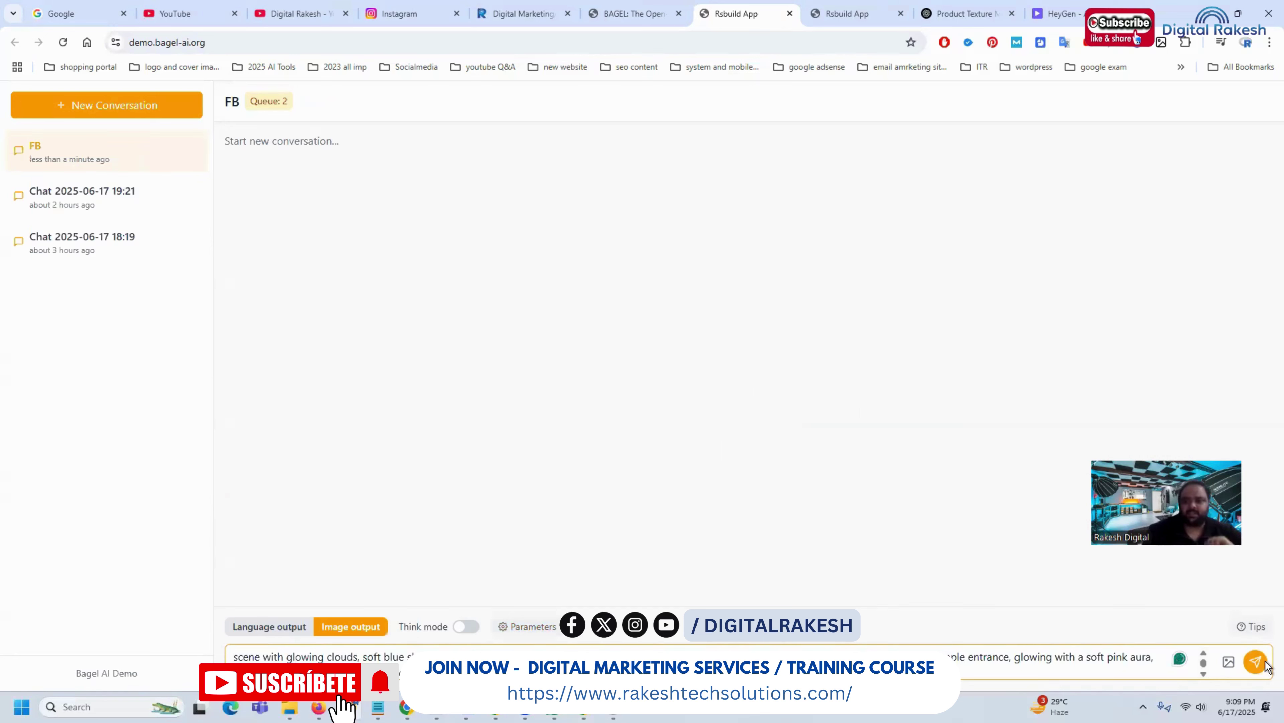
{"action": "left_click", "coordinate": [1258, 663]}
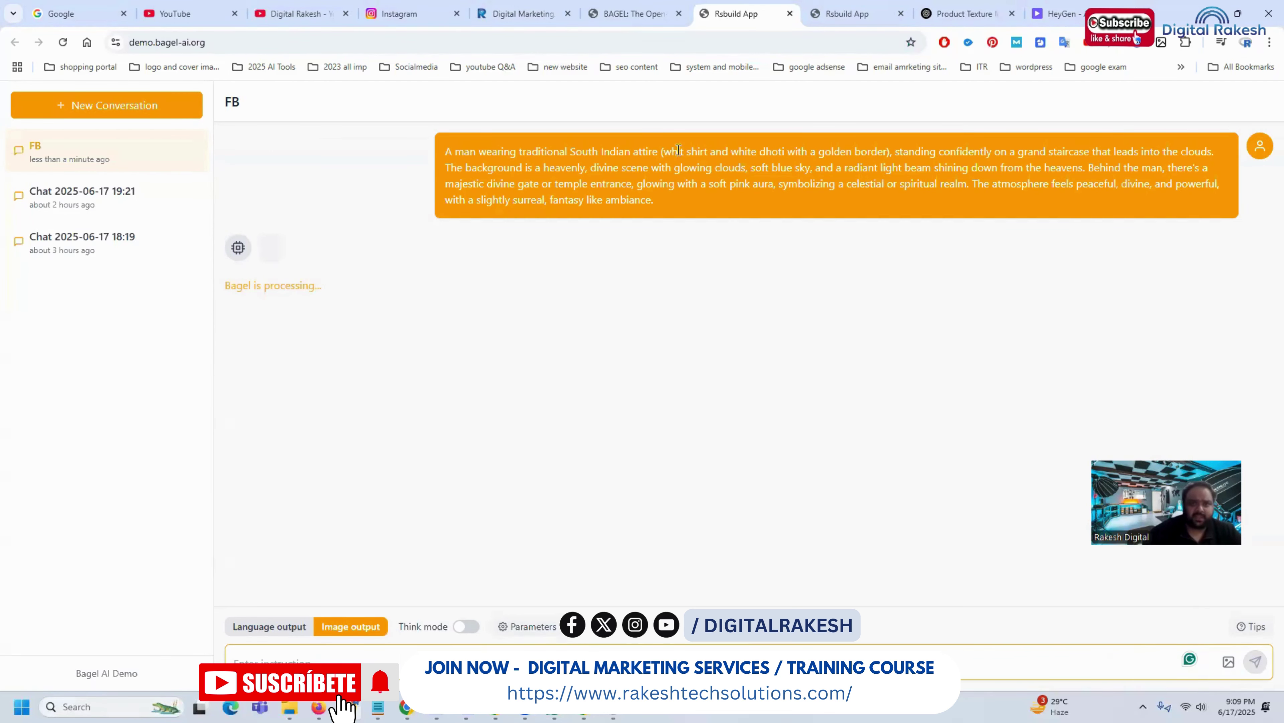
Examine the Chat, Generation, Editing and Style Transfer examples on the BAGEL project page, and return to the FB conversation.
{"action": "left_click", "coordinate": [622, 14]}
{"action": "scroll", "coordinate": [650, 211], "scroll_direction": "down", "scroll_amount": 6}
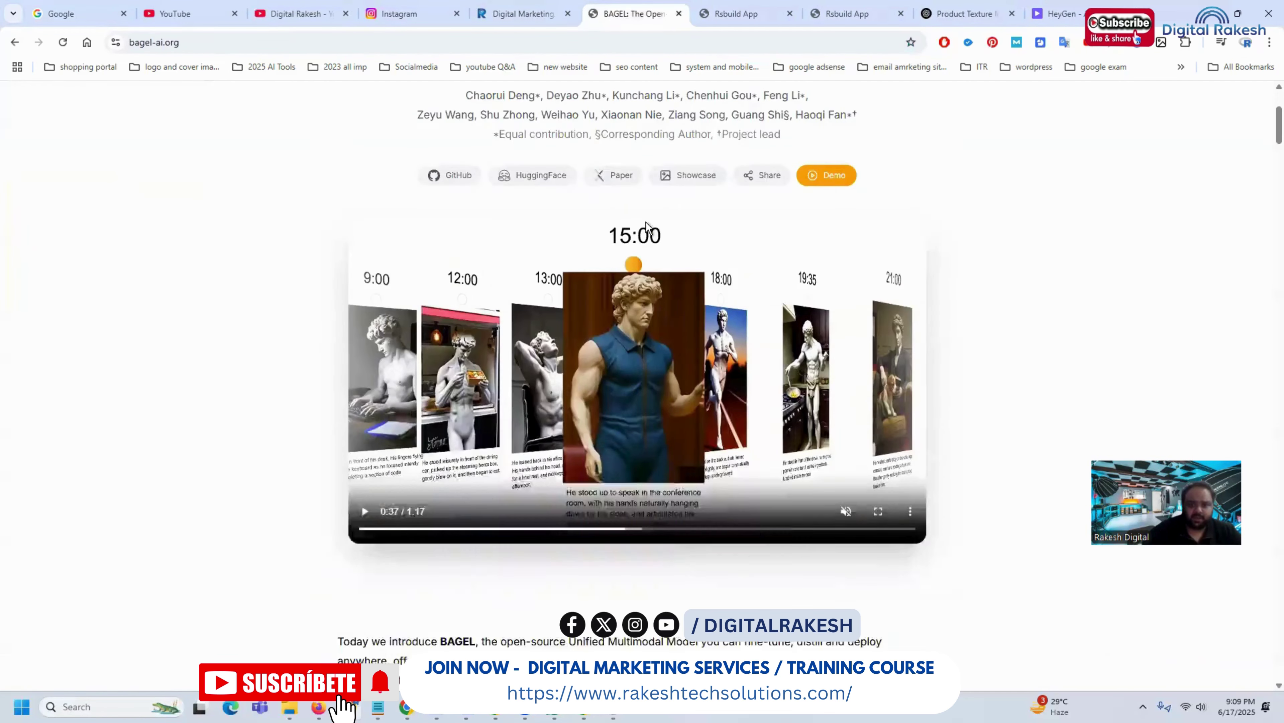
{"action": "scroll", "coordinate": [646, 221], "scroll_direction": "up", "scroll_amount": 4}
{"action": "scroll", "coordinate": [561, 259], "scroll_direction": "down", "scroll_amount": 15}
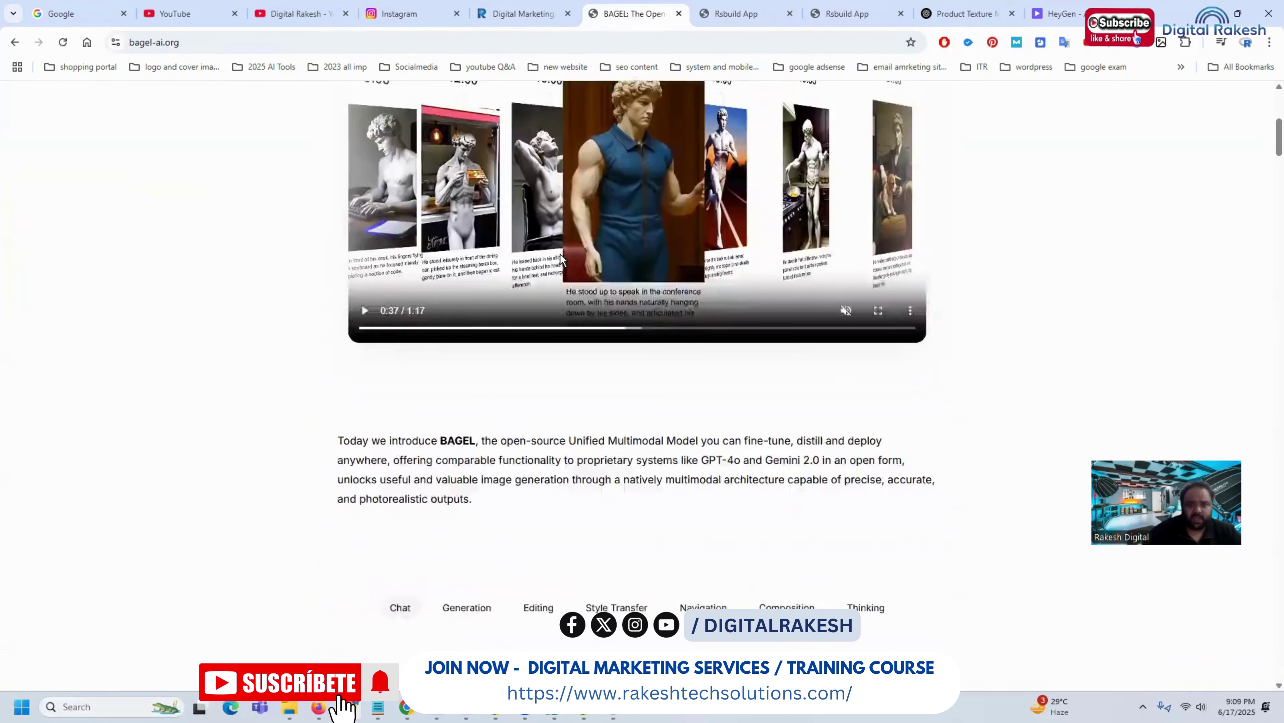
{"action": "scroll", "coordinate": [560, 254], "scroll_direction": "down", "scroll_amount": 12}
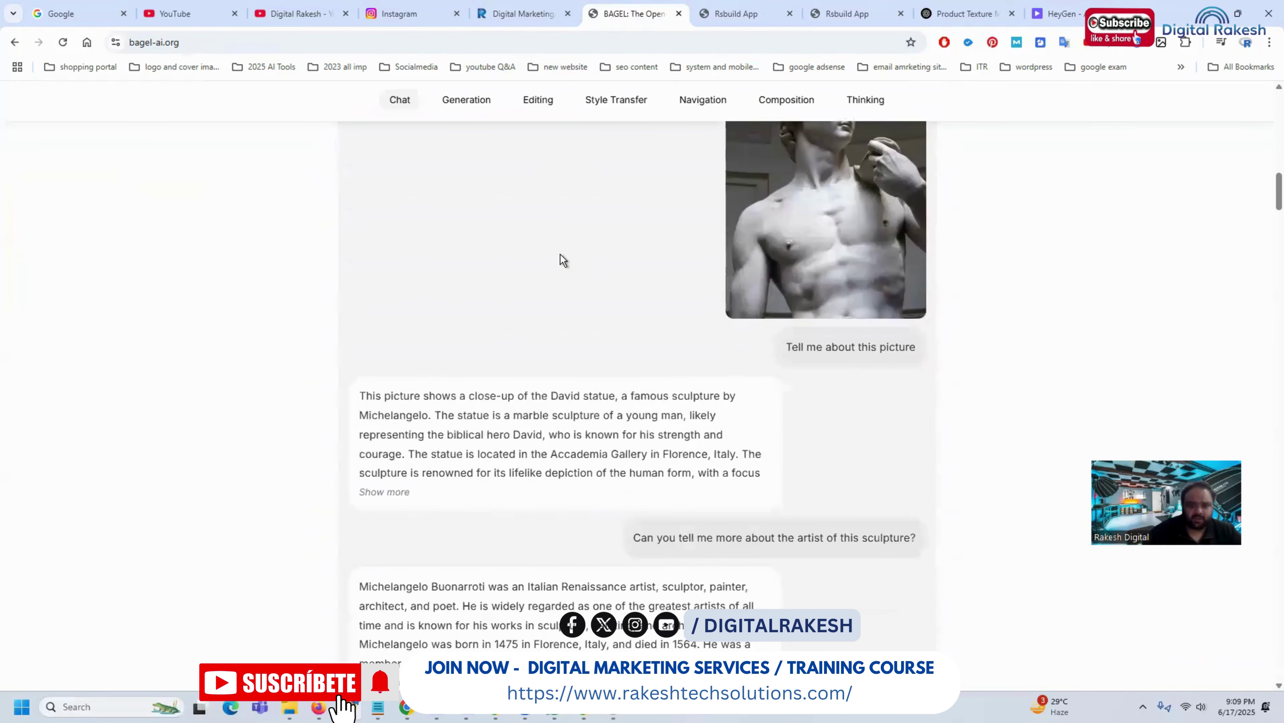
{"action": "scroll", "coordinate": [560, 253], "scroll_direction": "down", "scroll_amount": 6}
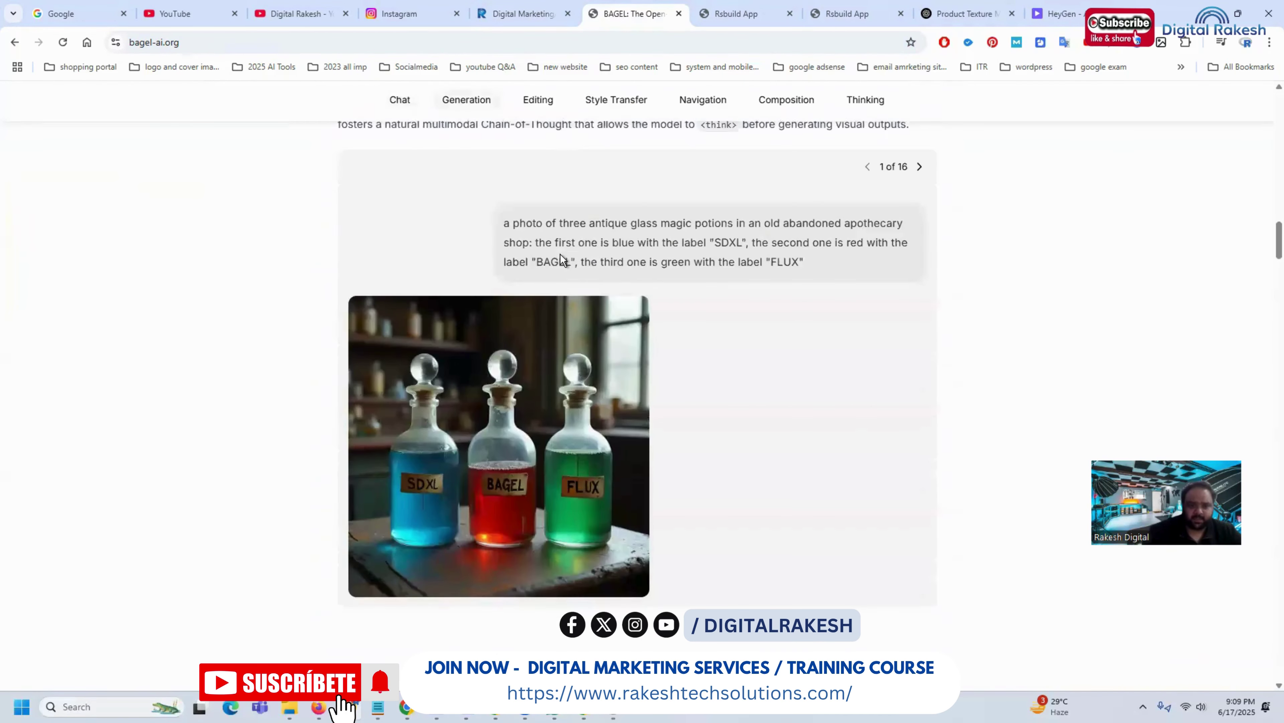
{"action": "scroll", "coordinate": [611, 235], "scroll_direction": "down", "scroll_amount": 10}
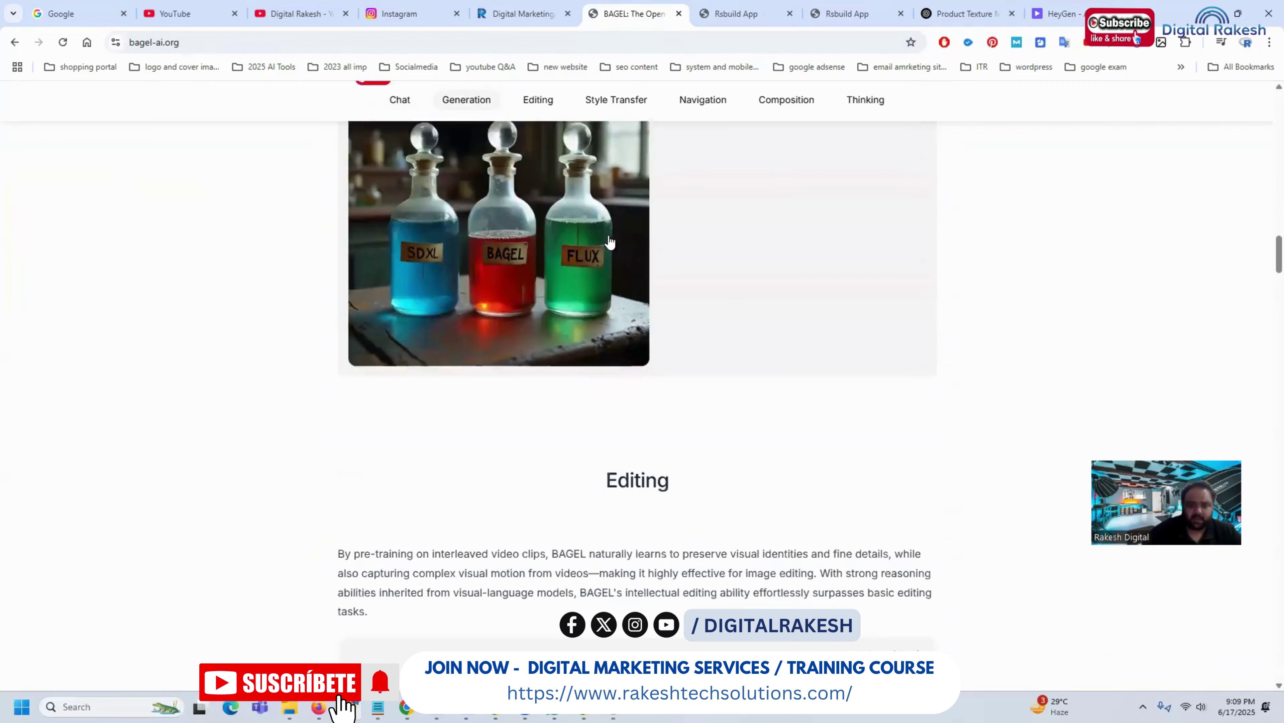
{"action": "scroll", "coordinate": [610, 243], "scroll_direction": "down", "scroll_amount": 5}
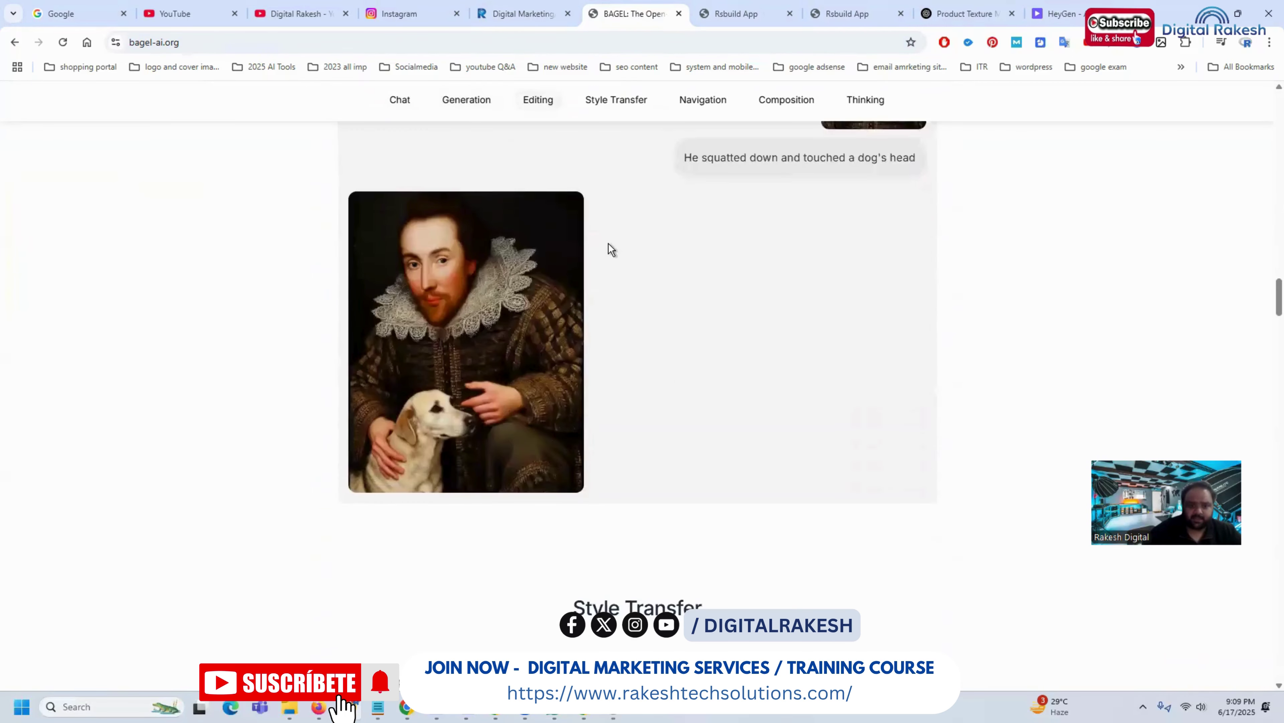
{"action": "scroll", "coordinate": [609, 248], "scroll_direction": "up", "scroll_amount": 3}
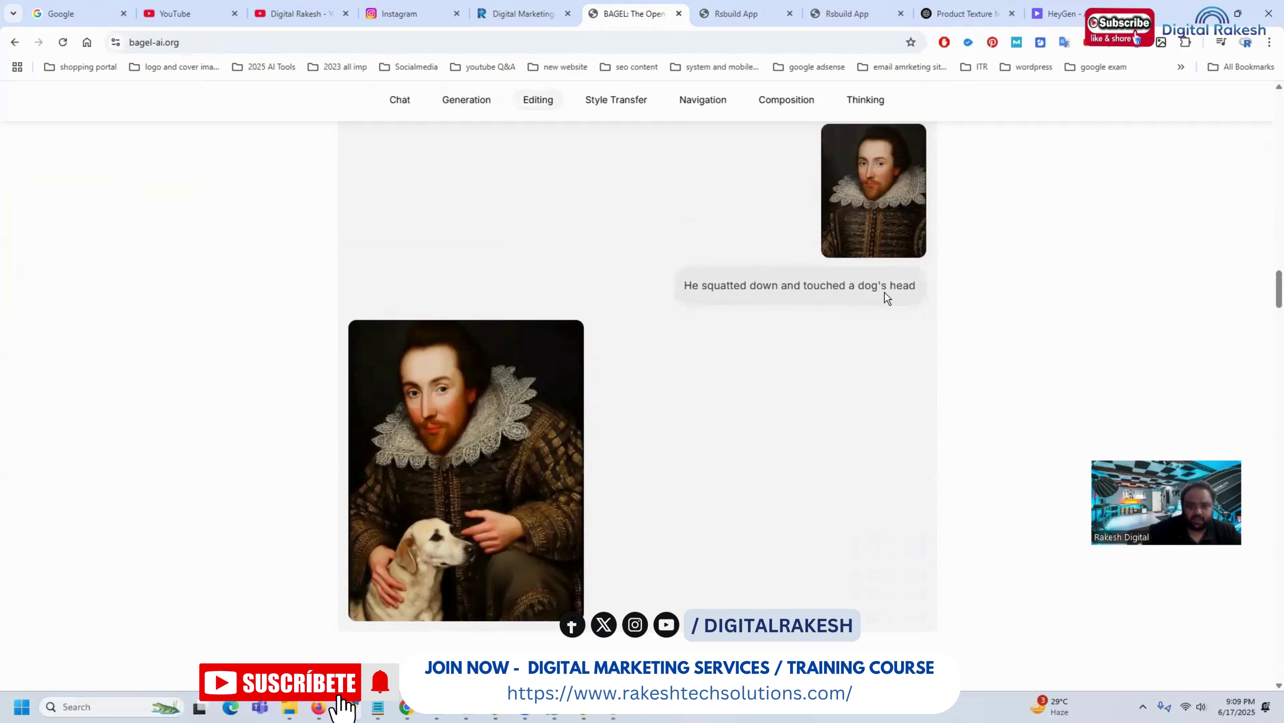
{"action": "scroll", "coordinate": [739, 288], "scroll_direction": "down", "scroll_amount": 8}
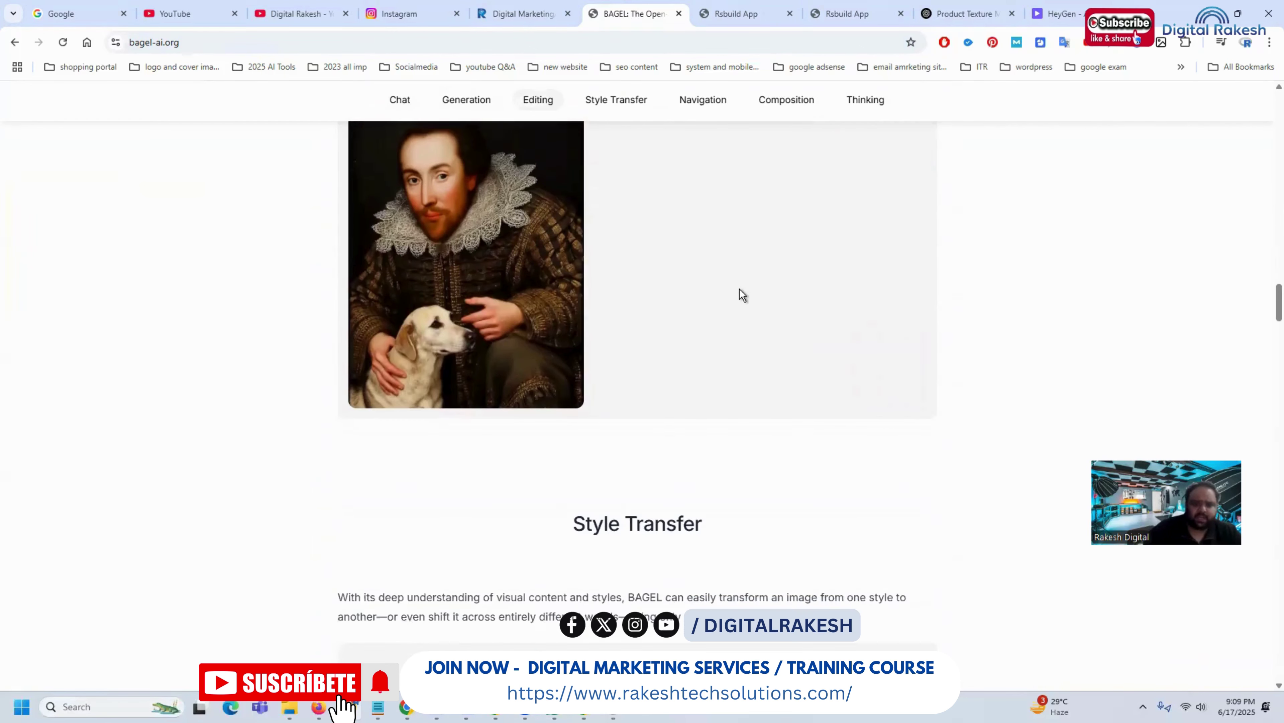
{"action": "scroll", "coordinate": [740, 289], "scroll_direction": "down", "scroll_amount": 7}
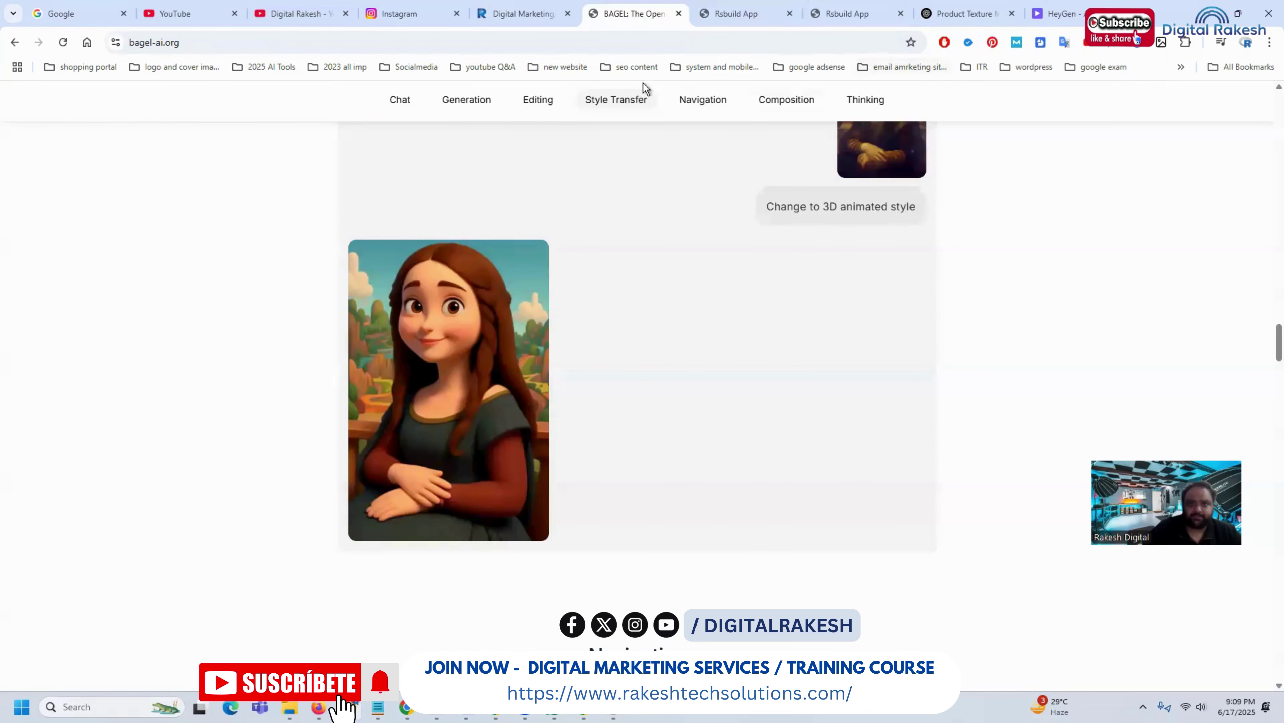
{"action": "left_click", "coordinate": [749, 14]}
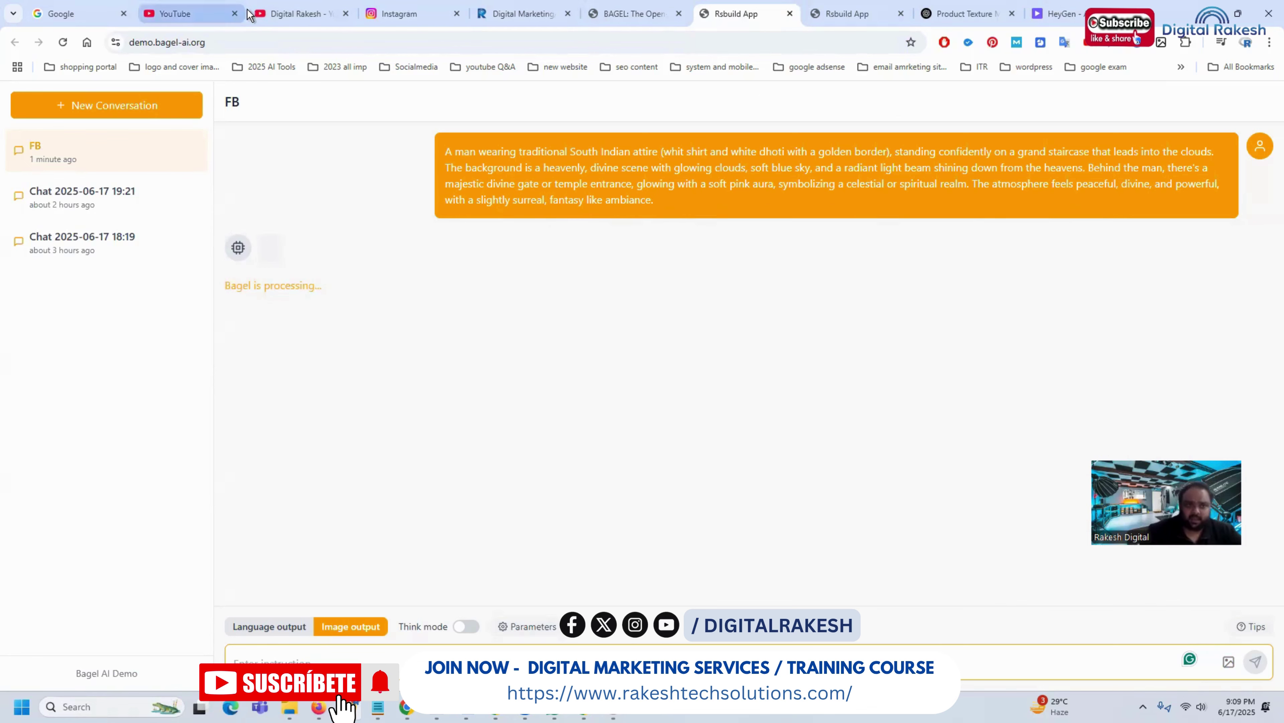
Look through the uploaded videos on the Digital Rakesh YouTube channel and return to the BAGEL demo.
{"action": "left_click", "coordinate": [299, 14]}
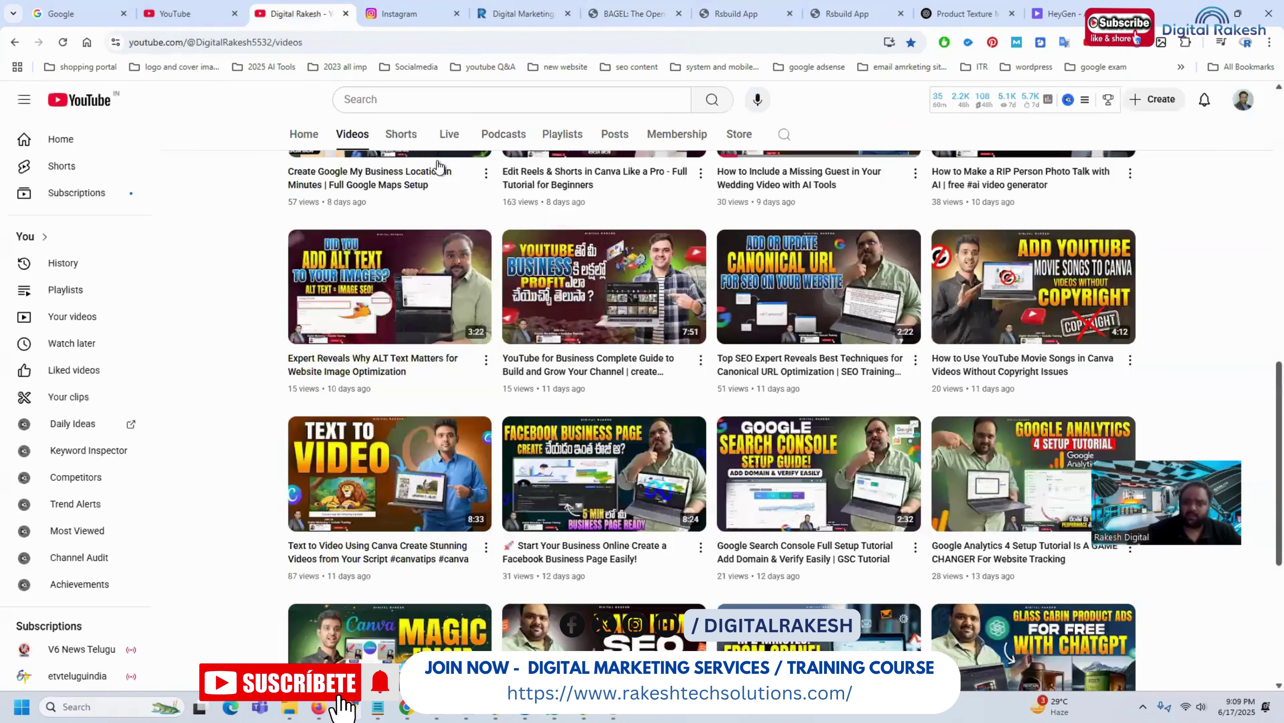
{"action": "scroll", "coordinate": [438, 166], "scroll_direction": "down", "scroll_amount": 3}
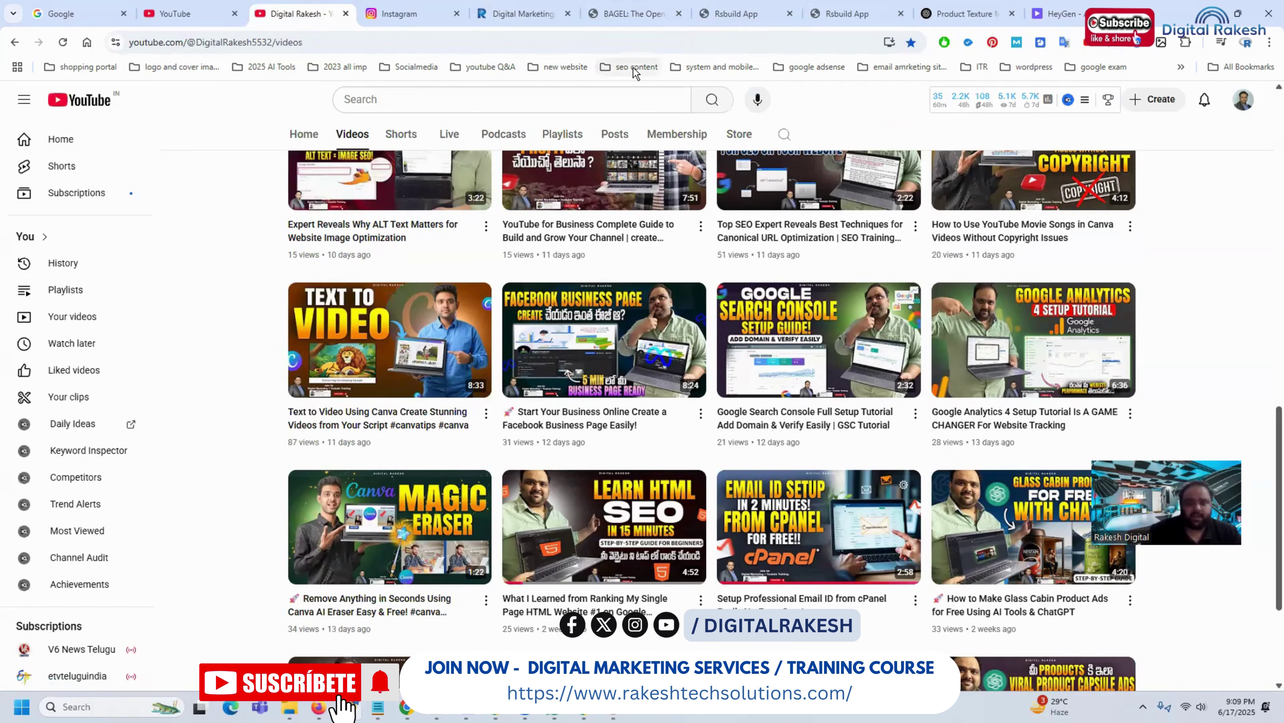
{"action": "left_click", "coordinate": [747, 13]}
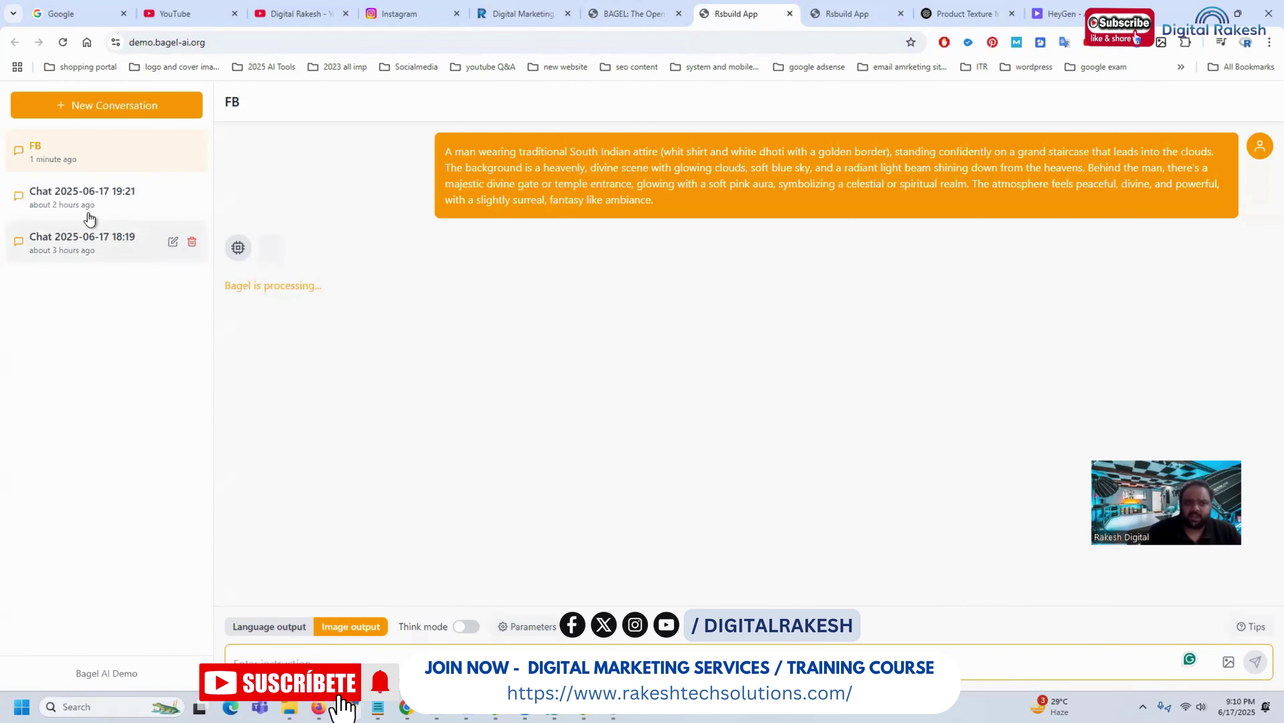
View the earlier 18:19 and 19:21 chats, and go back to the FB conversation.
{"action": "left_click", "coordinate": [71, 237]}
{"action": "left_click", "coordinate": [85, 202]}
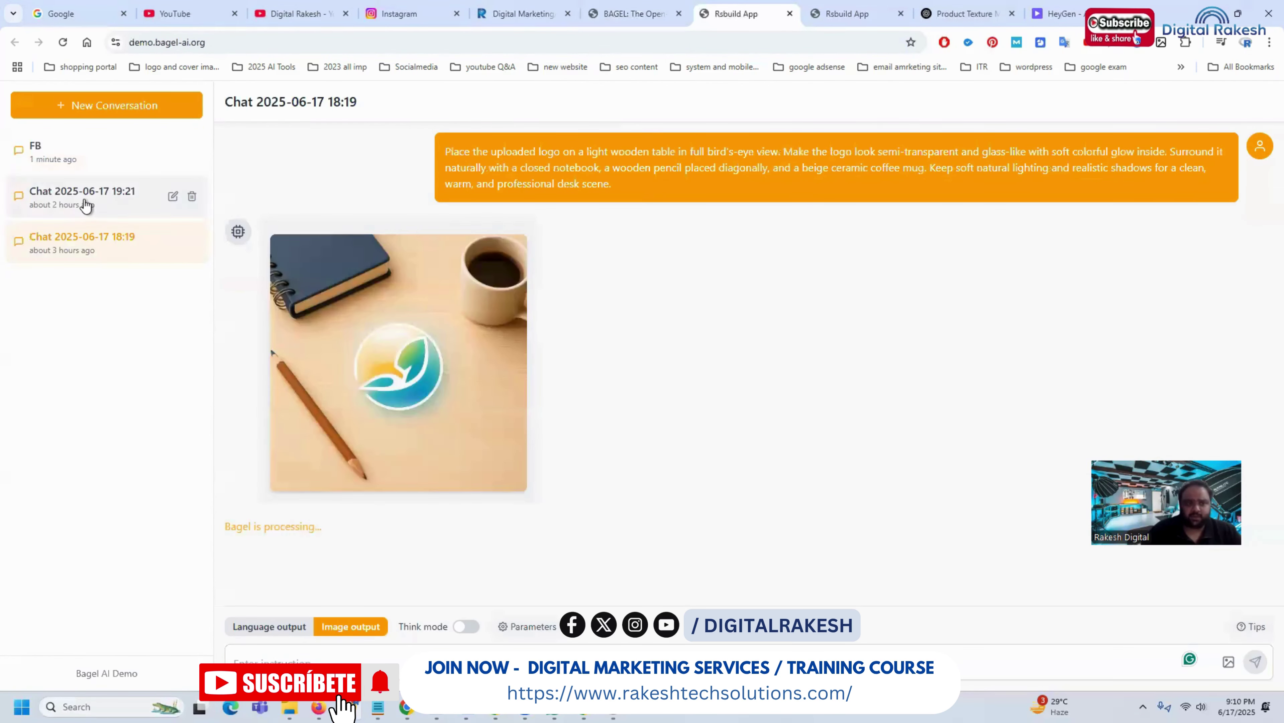
{"action": "left_click", "coordinate": [95, 171]}
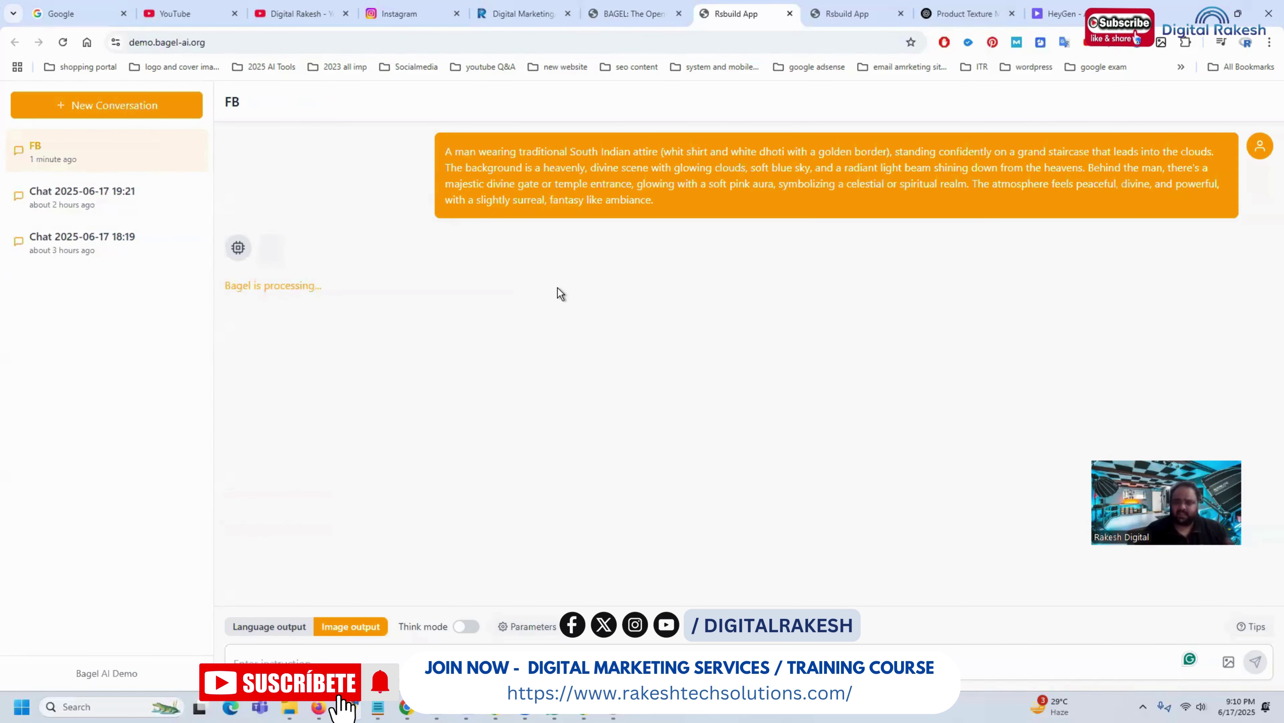
Examine the Navigation, Editing and Chat examples on the BAGEL project page, and return to its title section.
{"action": "left_click", "coordinate": [652, 15]}
{"action": "scroll", "coordinate": [694, 324], "scroll_direction": "down", "scroll_amount": 10}
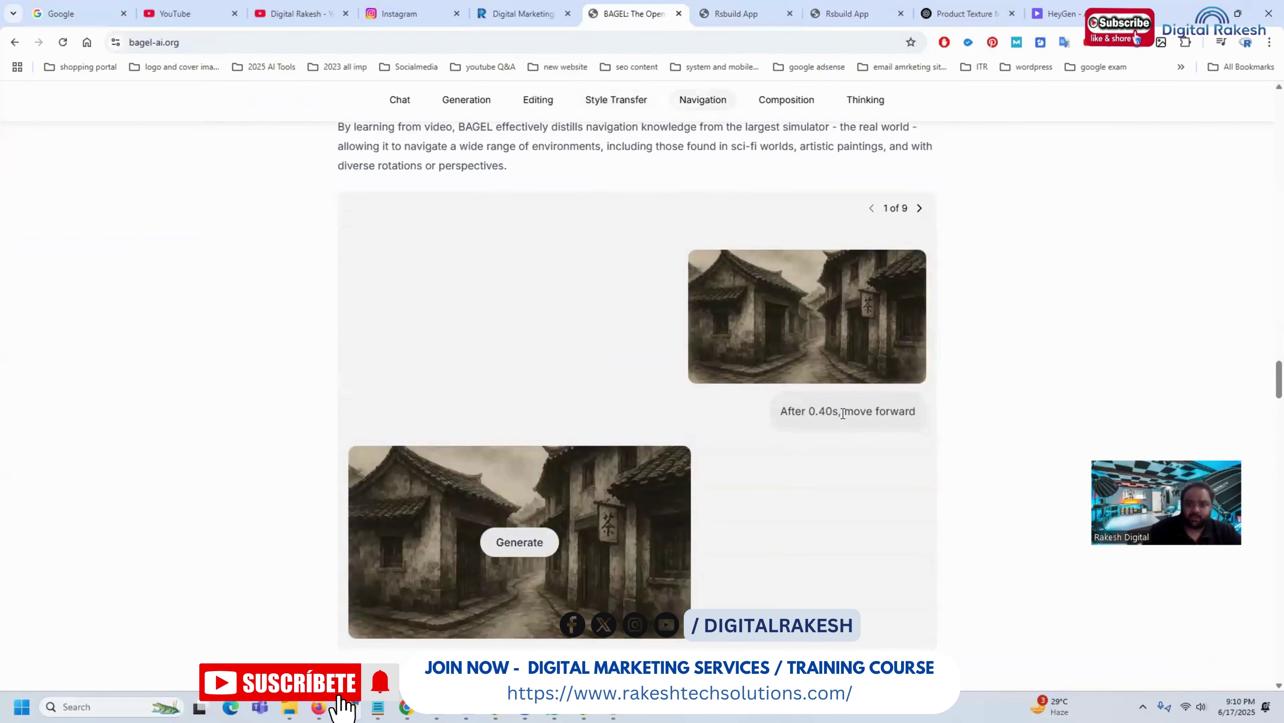
{"action": "scroll", "coordinate": [883, 415], "scroll_direction": "down", "scroll_amount": 3}
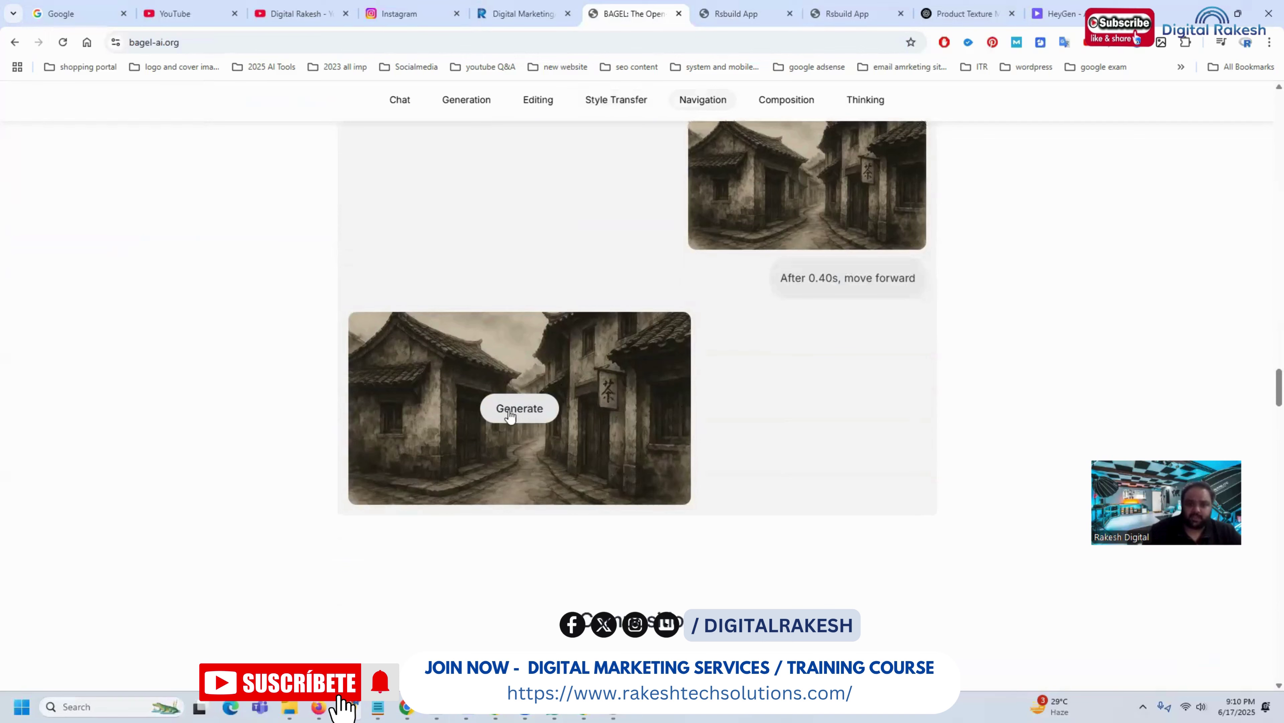
{"action": "scroll", "coordinate": [674, 357], "scroll_direction": "up", "scroll_amount": 7}
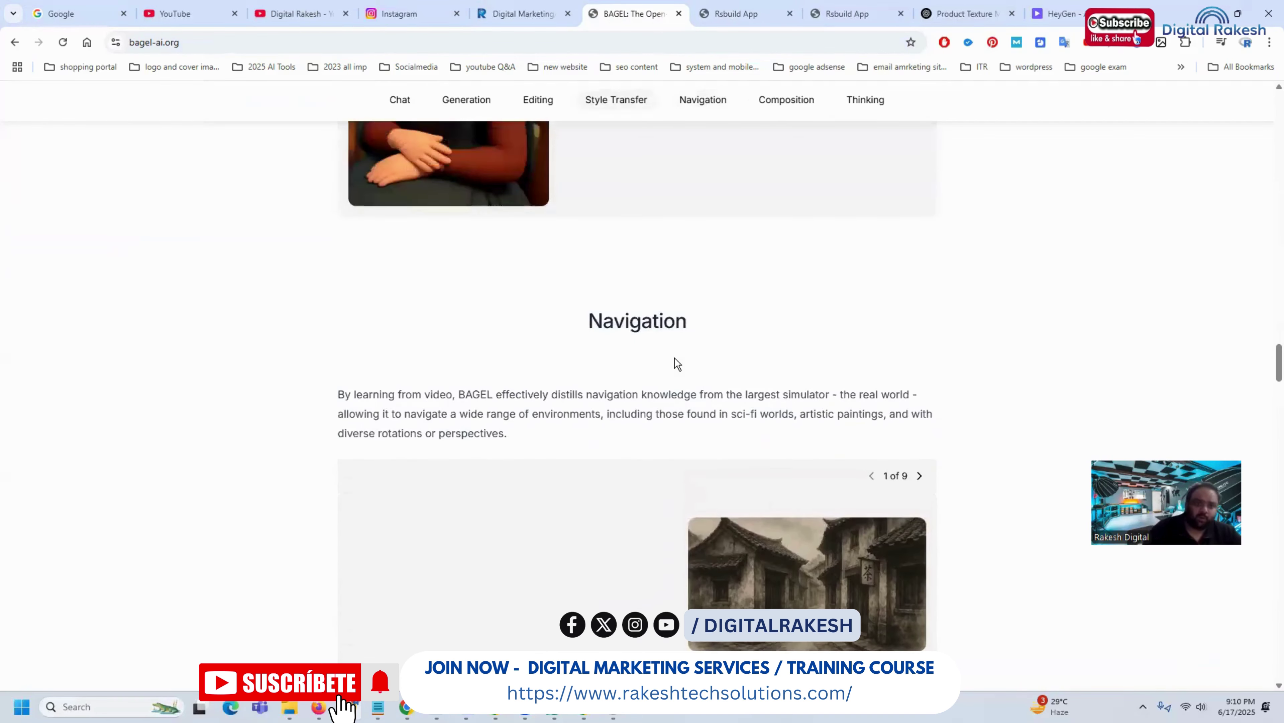
{"action": "scroll", "coordinate": [676, 361], "scroll_direction": "up", "scroll_amount": 15}
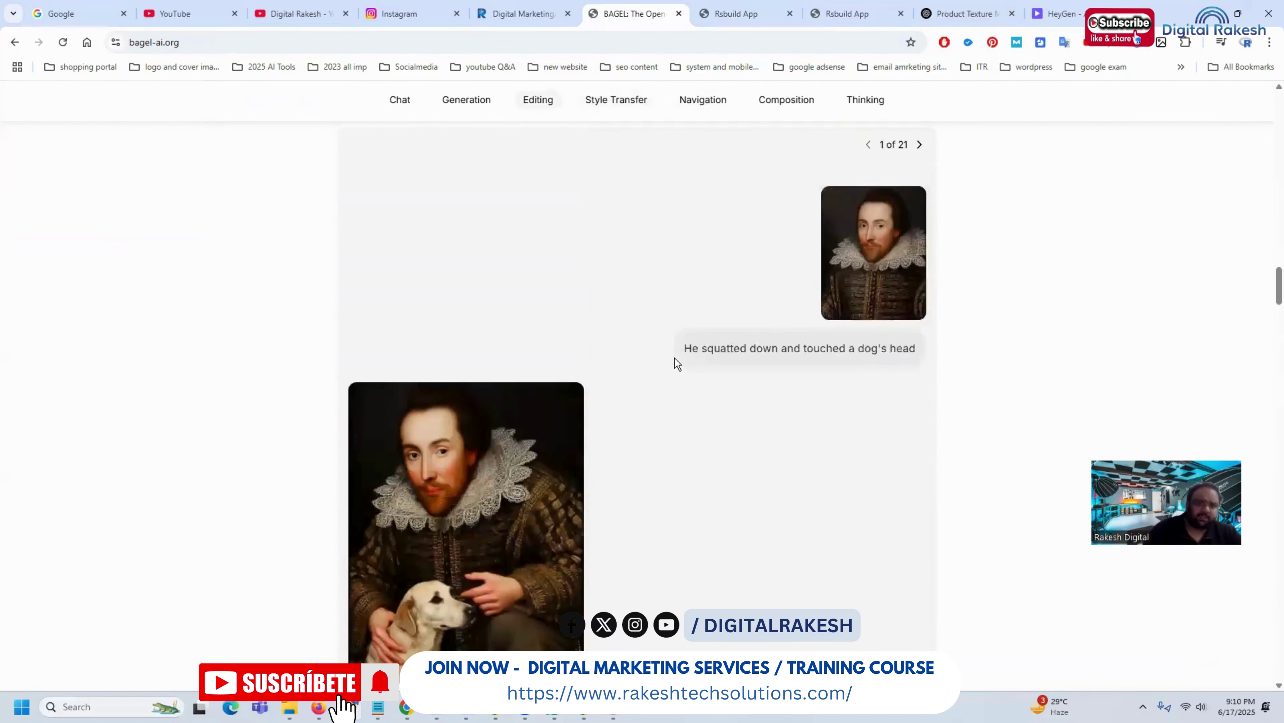
{"action": "scroll", "coordinate": [675, 358], "scroll_direction": "up", "scroll_amount": 15}
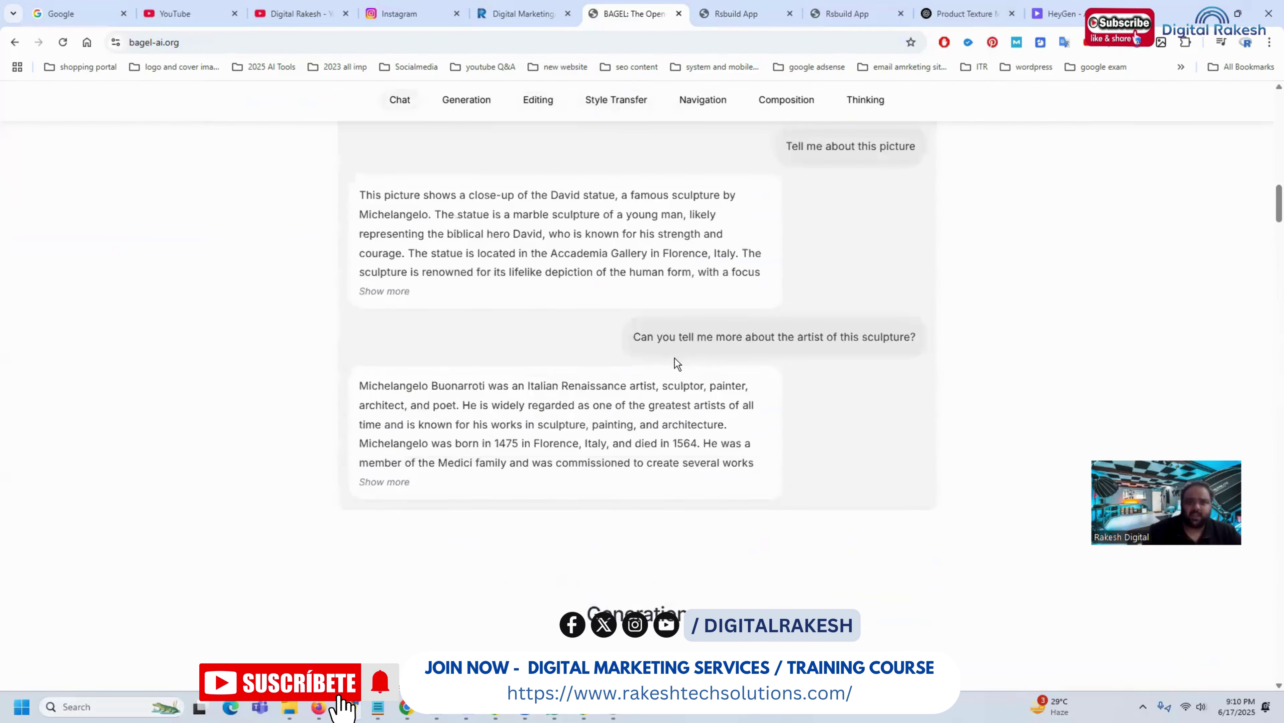
{"action": "scroll", "coordinate": [675, 358], "scroll_direction": "up", "scroll_amount": 5}
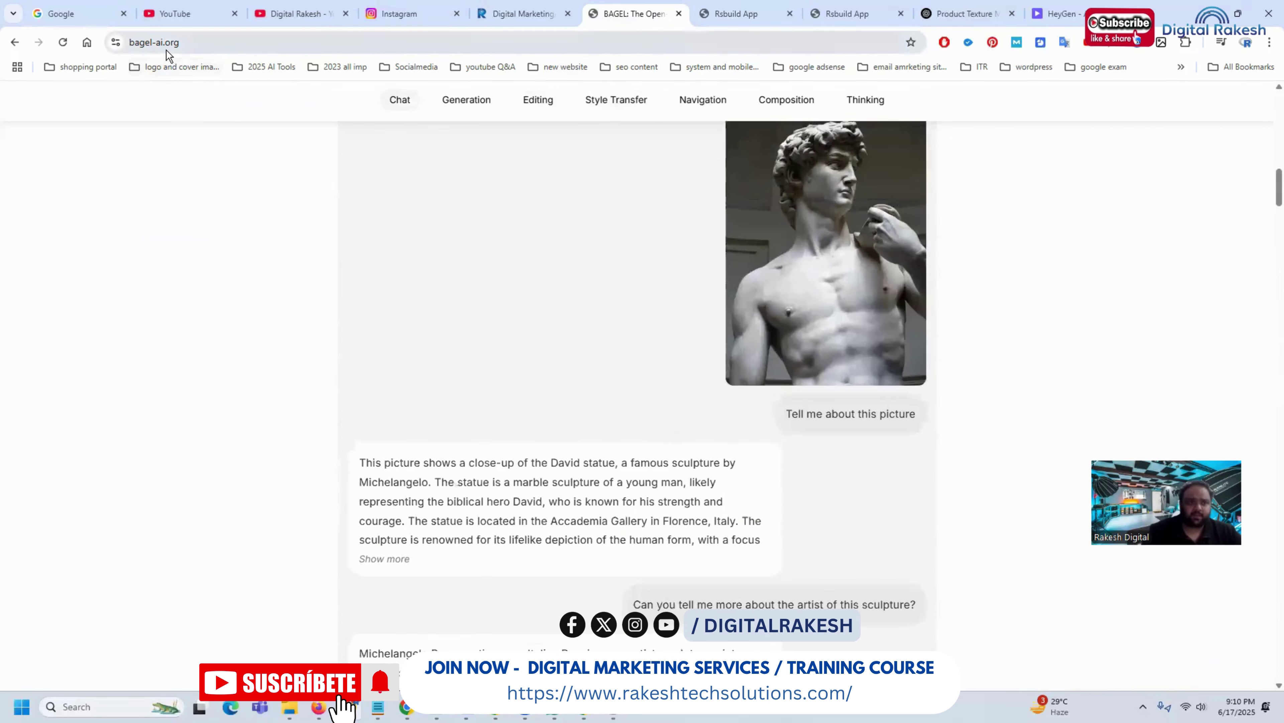
{"action": "scroll", "coordinate": [524, 205], "scroll_direction": "up", "scroll_amount": 12}
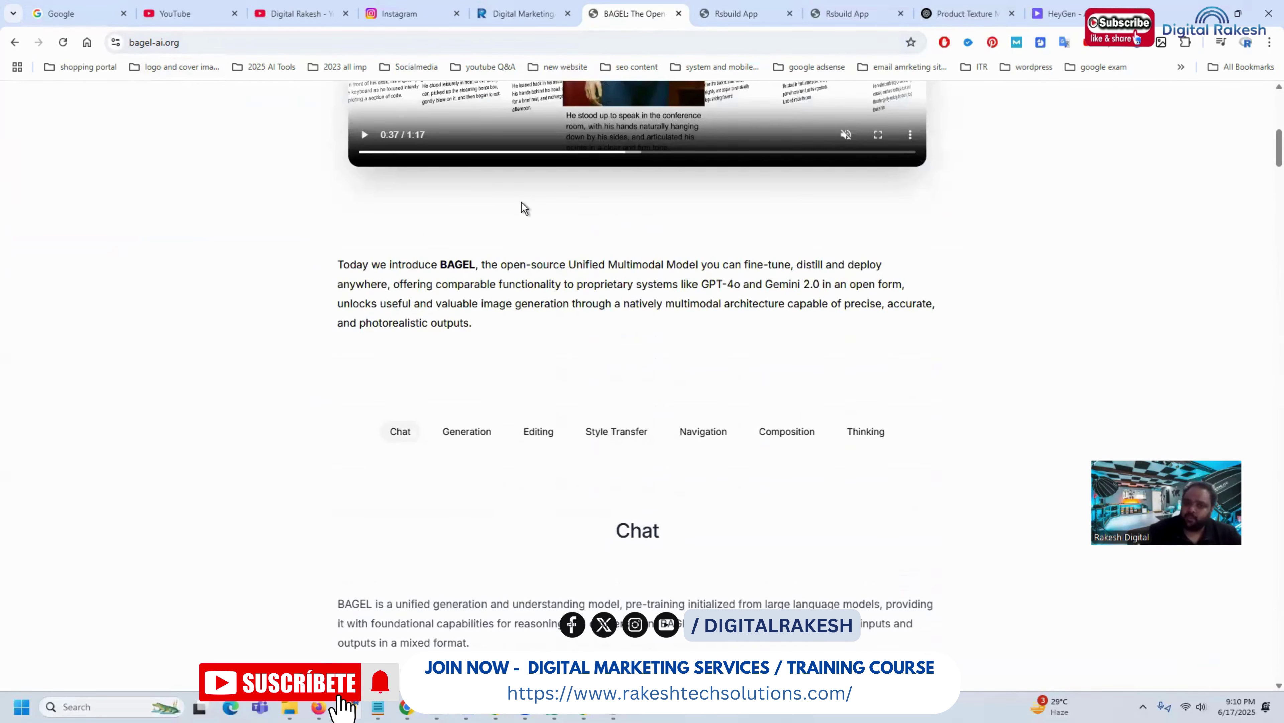
{"action": "scroll", "coordinate": [550, 224], "scroll_direction": "up", "scroll_amount": 6}
{"action": "scroll", "coordinate": [549, 225], "scroll_direction": "up", "scroll_amount": 4}
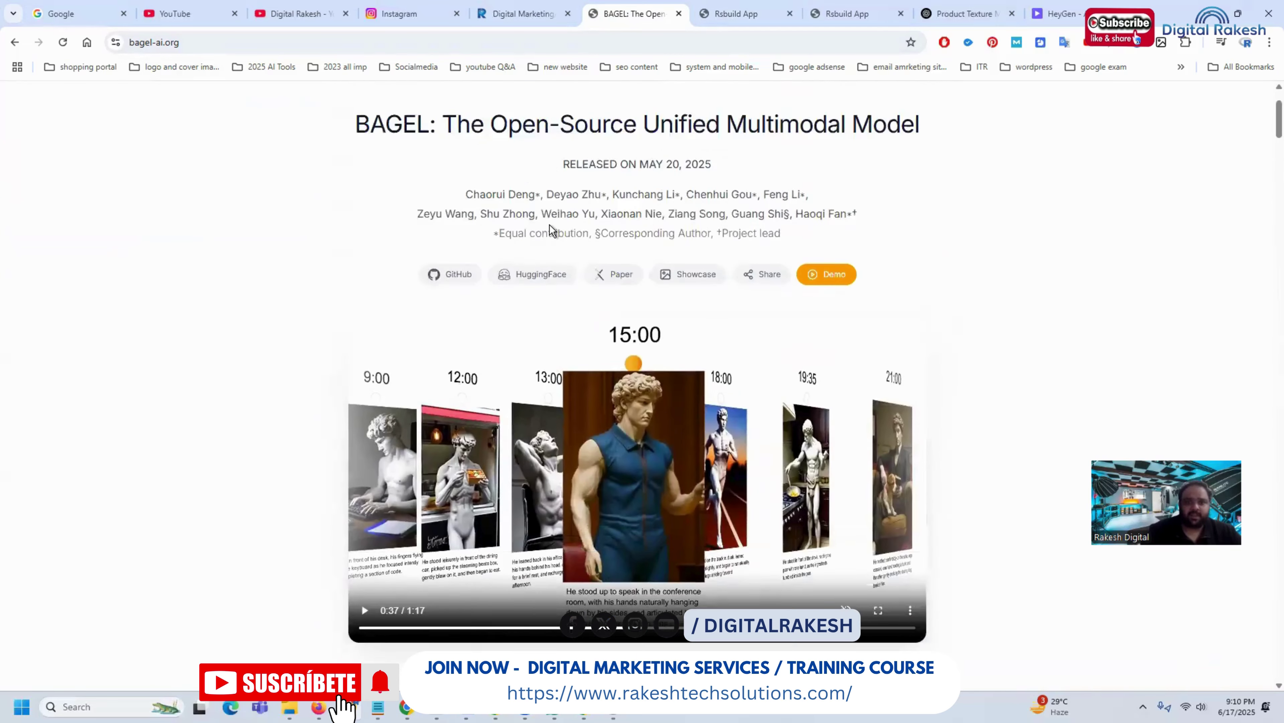
Check the FB conversation's image generation, and look at the Digital Rakesh YouTube channel's uploaded videos.
{"action": "left_click", "coordinate": [726, 18]}
{"action": "left_click", "coordinate": [632, 15]}
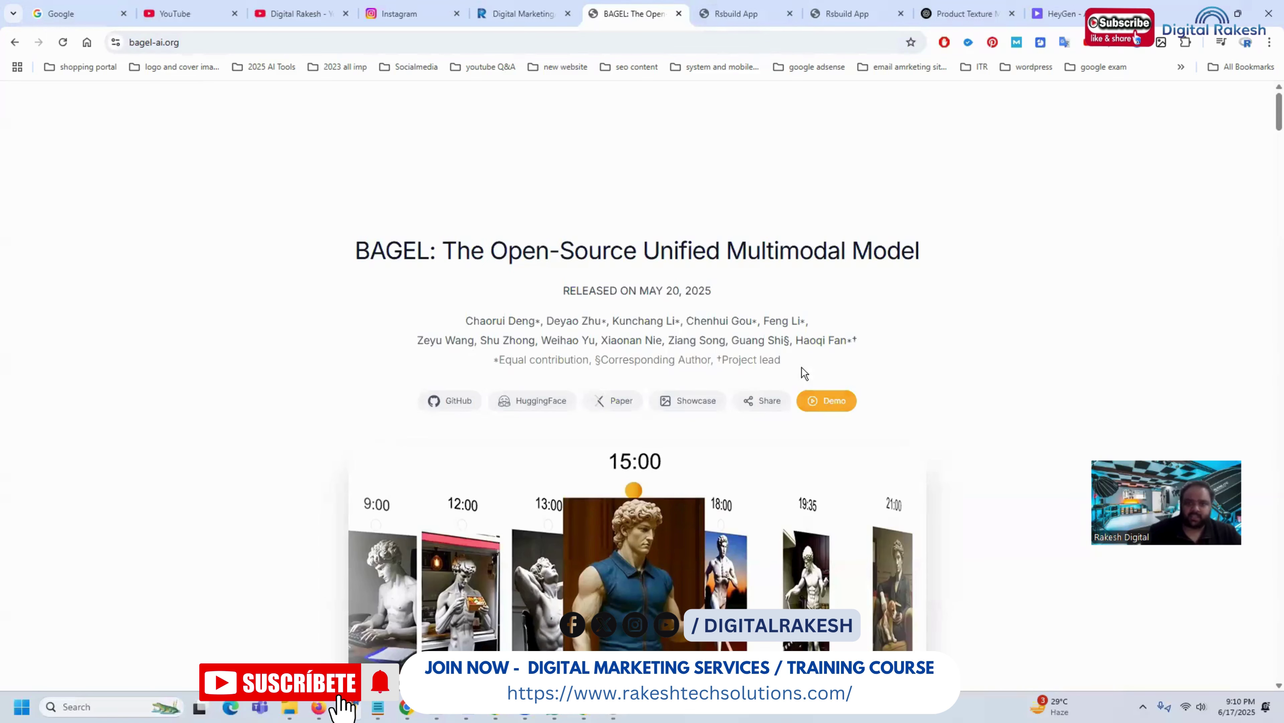
{"action": "left_click", "coordinate": [738, 14]}
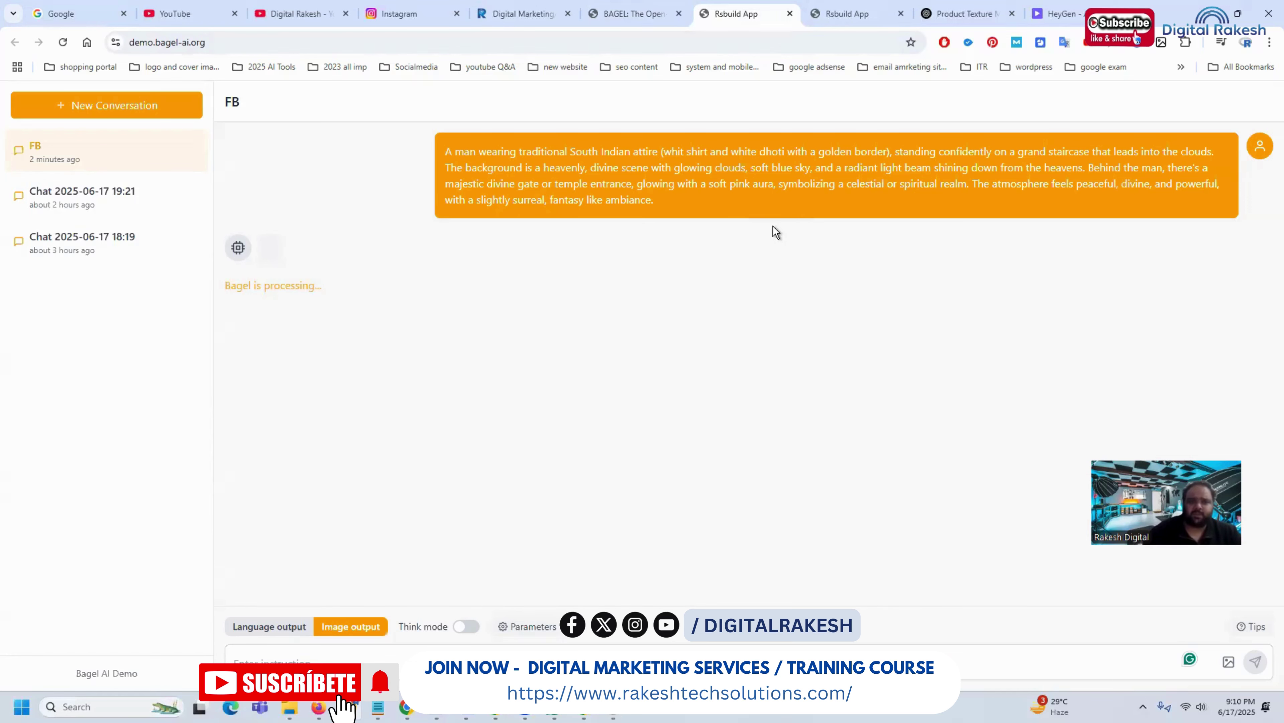
{"action": "left_click", "coordinate": [292, 12]}
{"action": "mouse_move", "coordinate": [590, 392]}
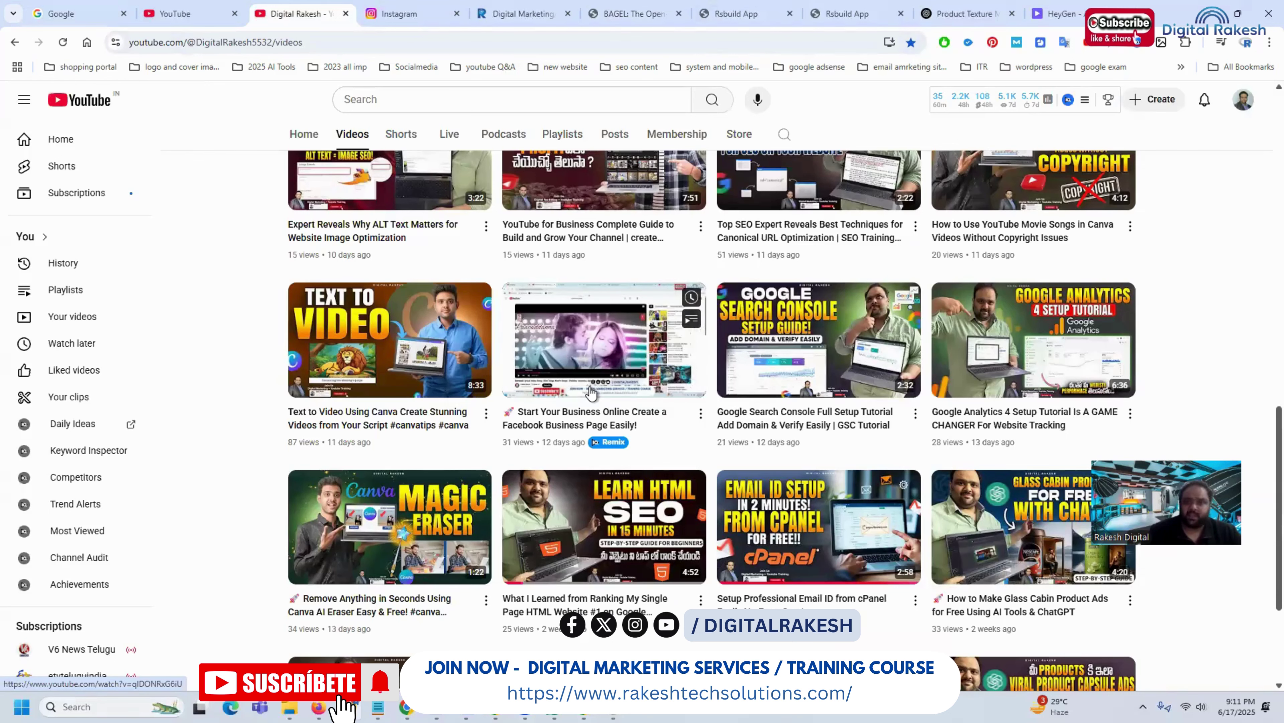
Open the demo from the BAGEL project page and create a new conversation named NHYTH.
{"action": "left_click", "coordinate": [650, 14]}
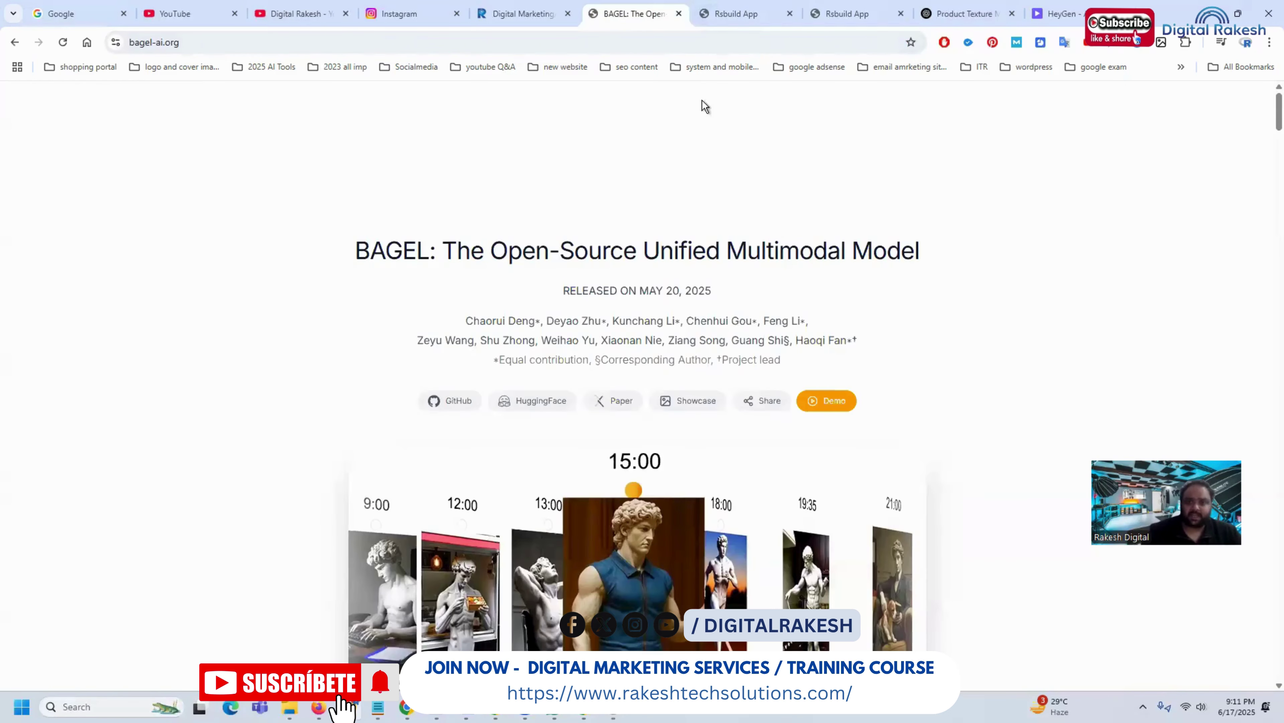
{"action": "left_click", "coordinate": [828, 401]}
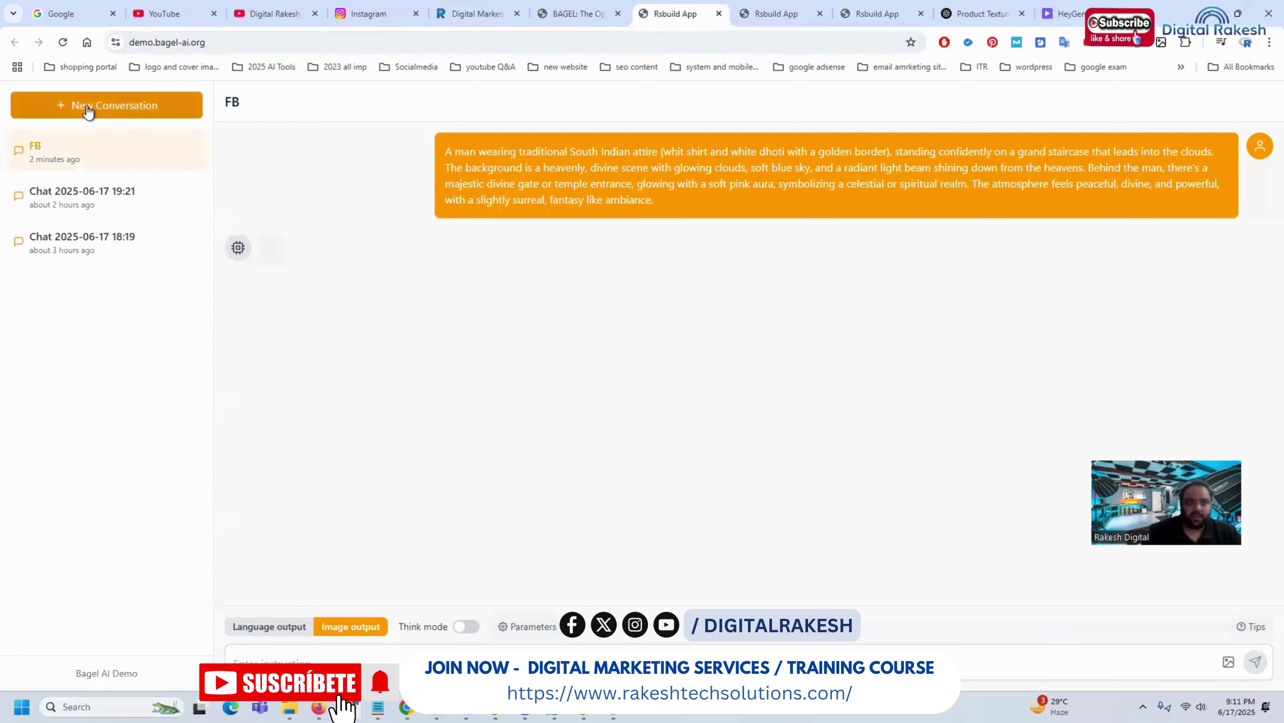
{"action": "left_click", "coordinate": [88, 108]}
{"action": "left_click", "coordinate": [546, 388]}
{"action": "type", "text": "NHYT"}
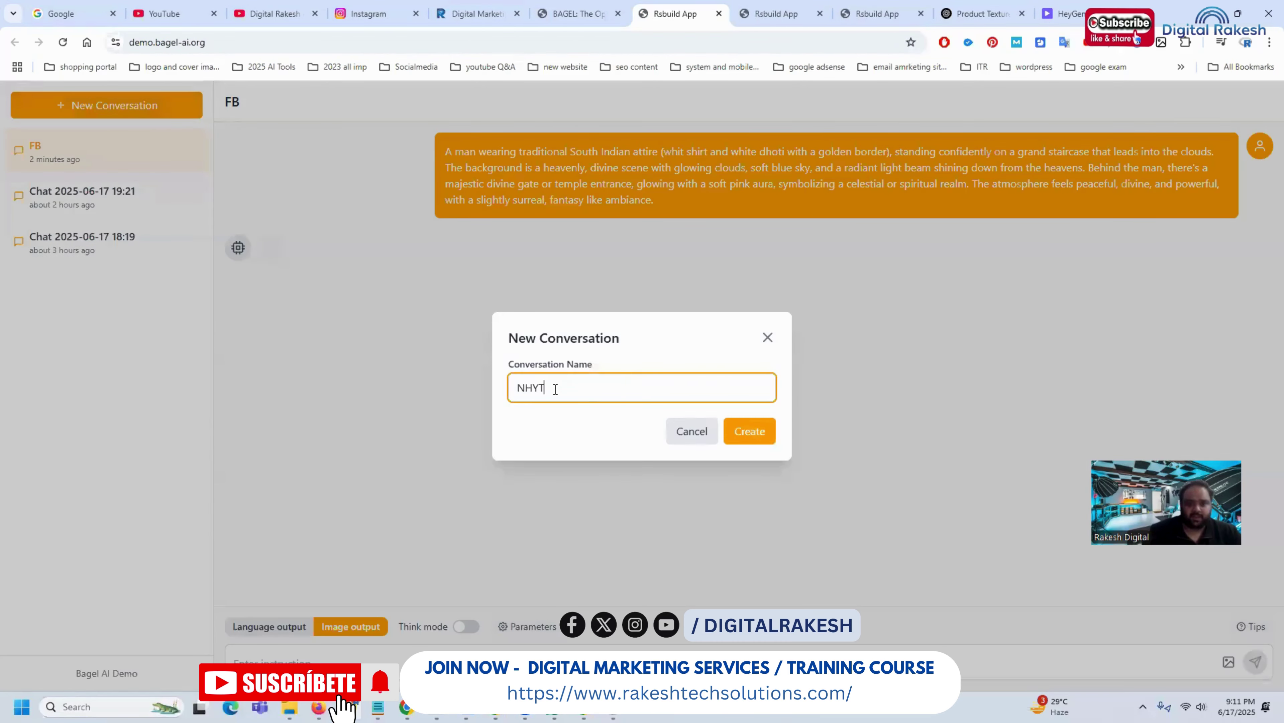
{"action": "type", "text": "H"}
{"action": "left_click", "coordinate": [743, 430]}
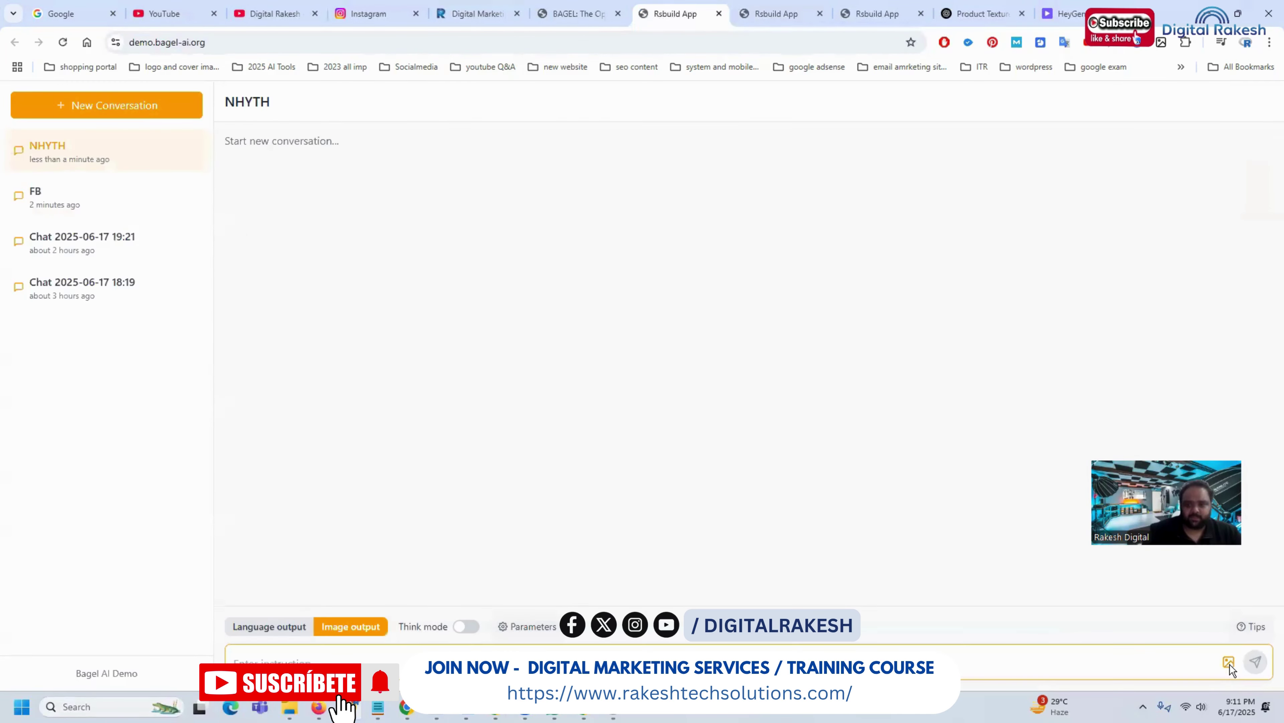
Attach the ChatGPT-Logo.svg image from the Downloads folder to the NHYTH conversation's message.
{"action": "left_click", "coordinate": [1228, 661]}
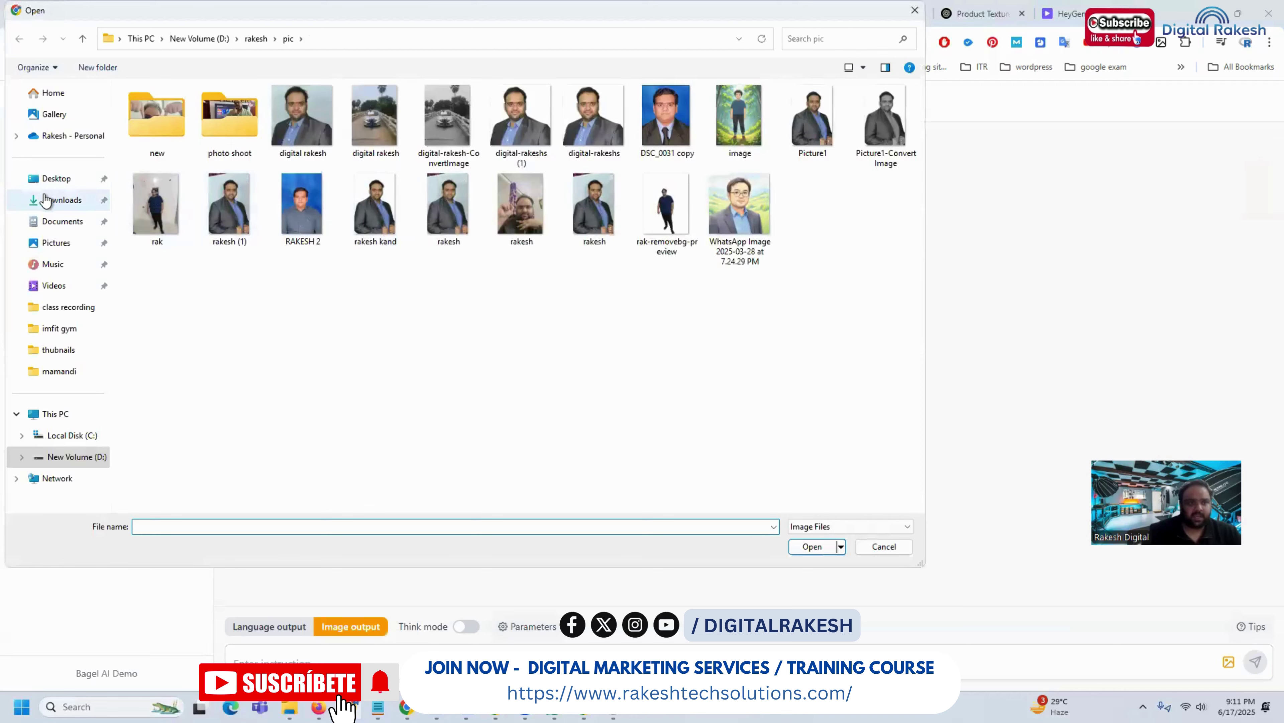
{"action": "left_click", "coordinate": [45, 199]}
{"action": "double_click", "coordinate": [155, 139]}
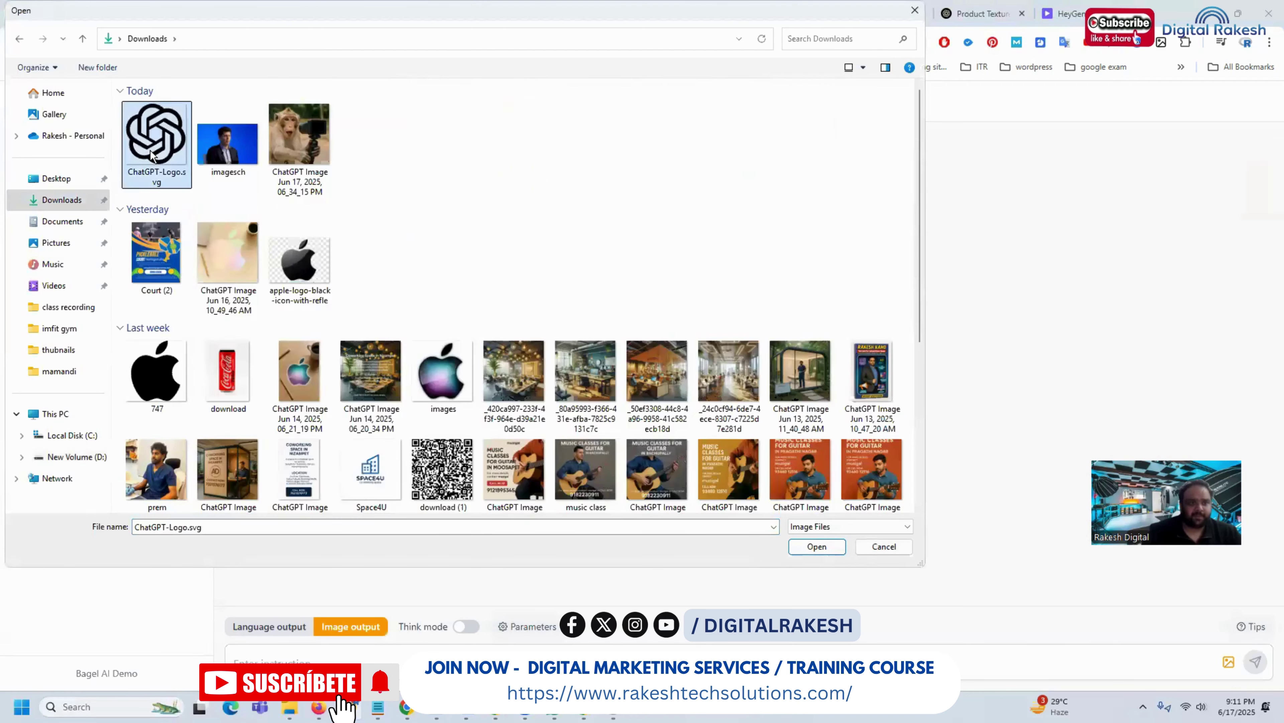
Switch to Notepad and copy the image prompt under "Make Jelly Ads with AI!".
{"action": "left_click", "coordinate": [377, 706]}
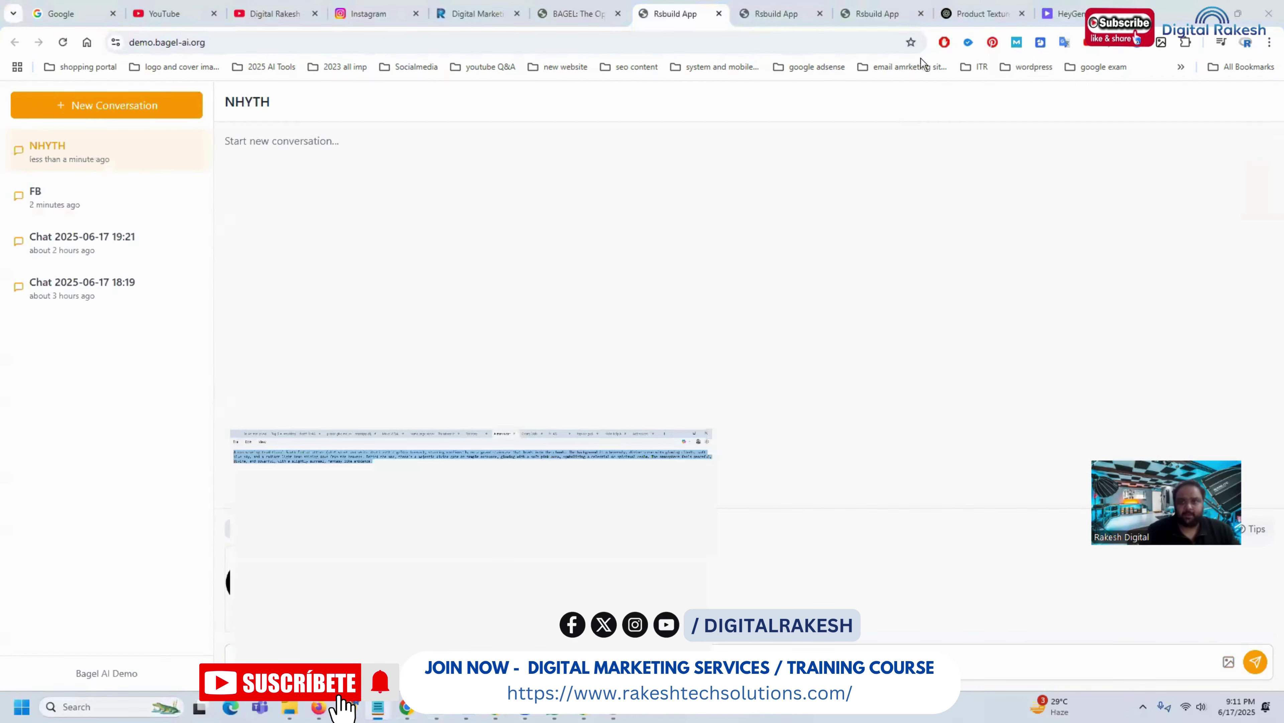
{"action": "left_click", "coordinate": [1008, 17]}
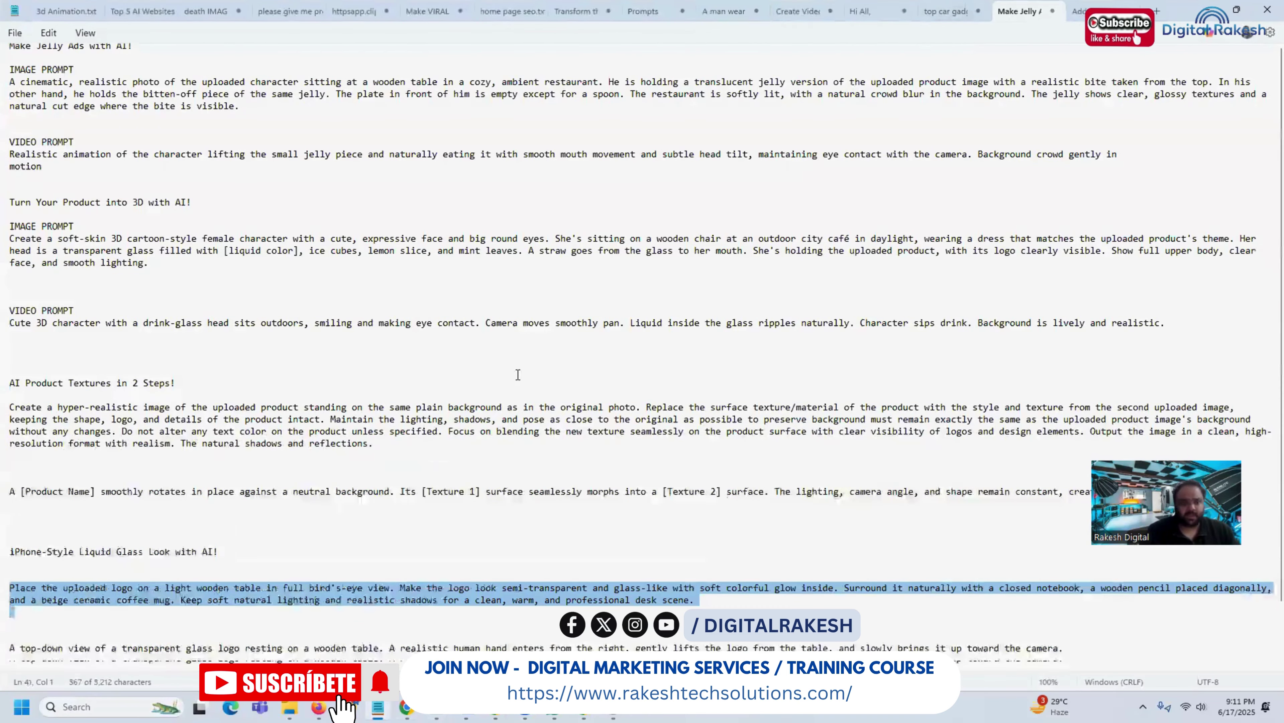
{"action": "scroll", "coordinate": [333, 489], "scroll_direction": "down", "scroll_amount": 2}
{"action": "scroll", "coordinate": [333, 488], "scroll_direction": "up", "scroll_amount": 2}
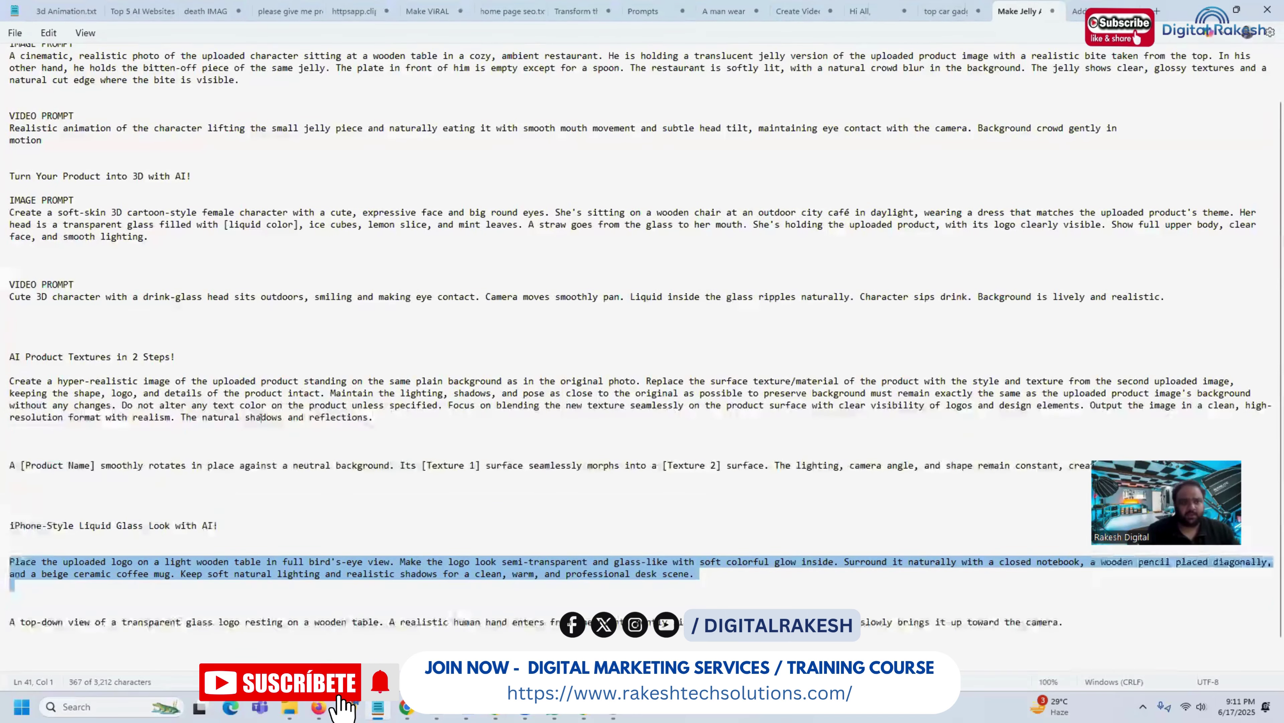
{"action": "triple_click", "coordinate": [92, 103]}
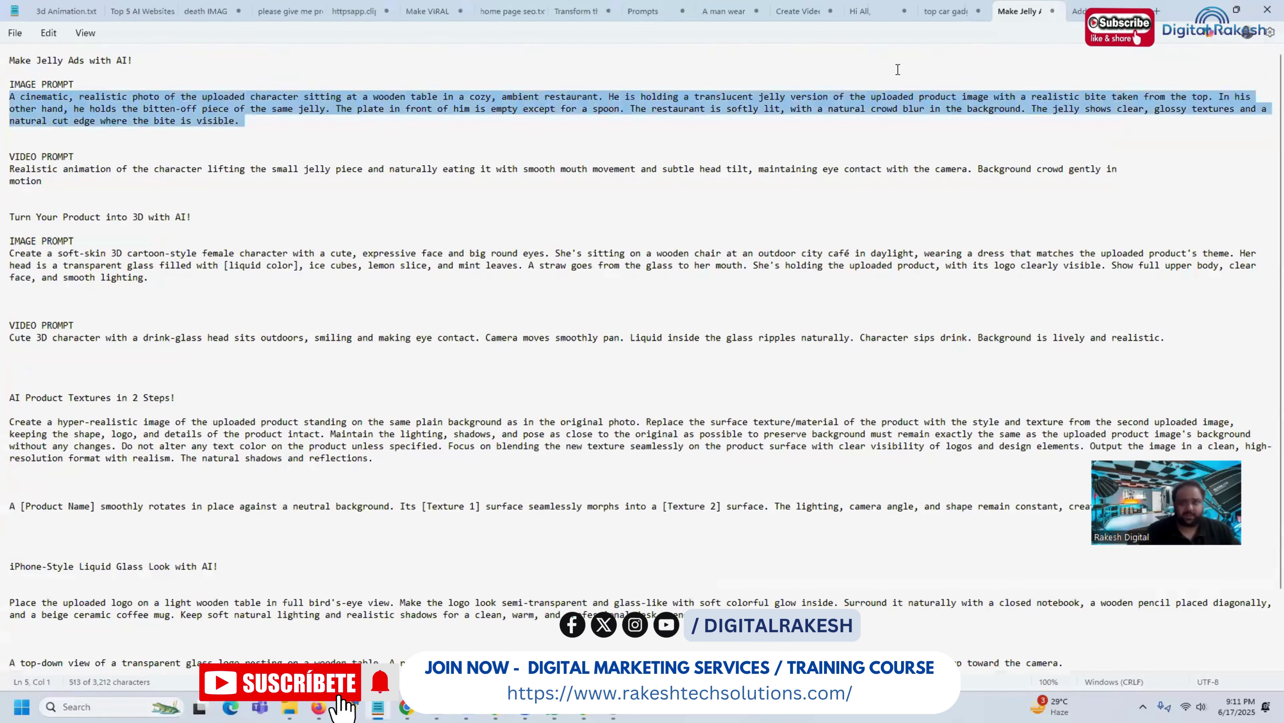
Return to the BAGEL demo and submit the copied jelly ad prompt with the attached logo in NHYTH.
{"action": "left_click", "coordinate": [1213, 11]}
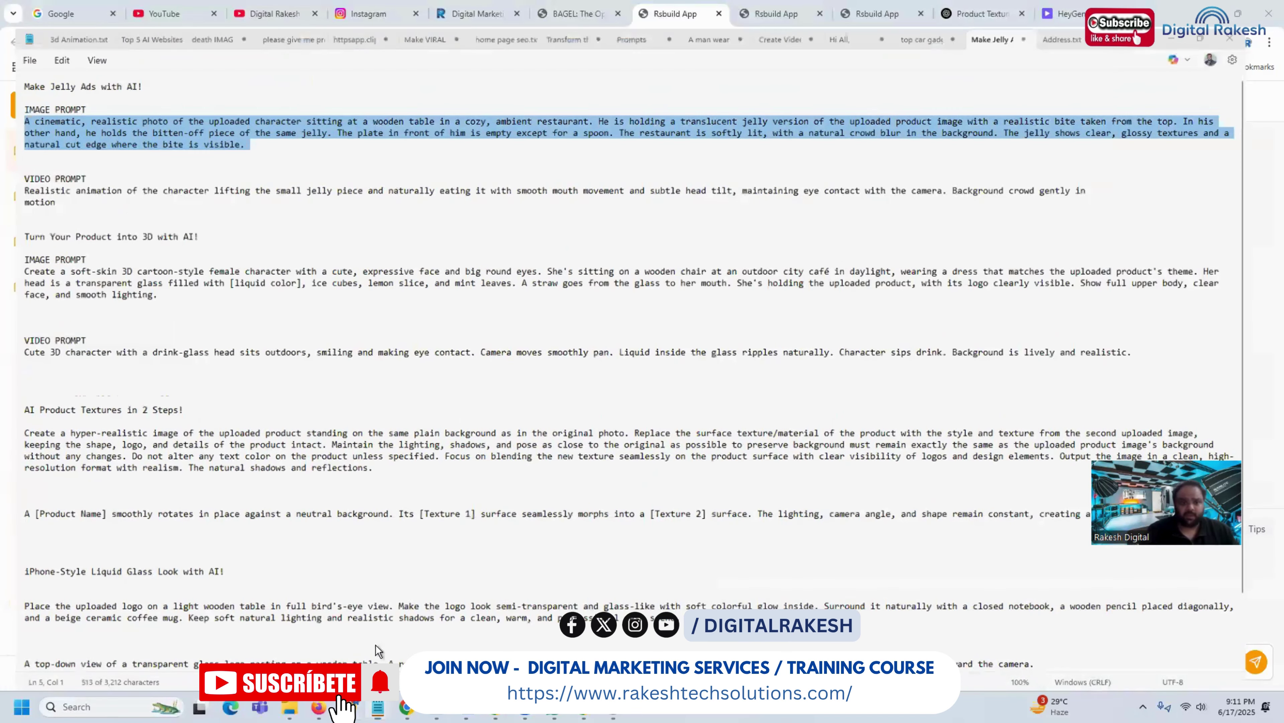
{"action": "key", "text": "ctrl+v"}
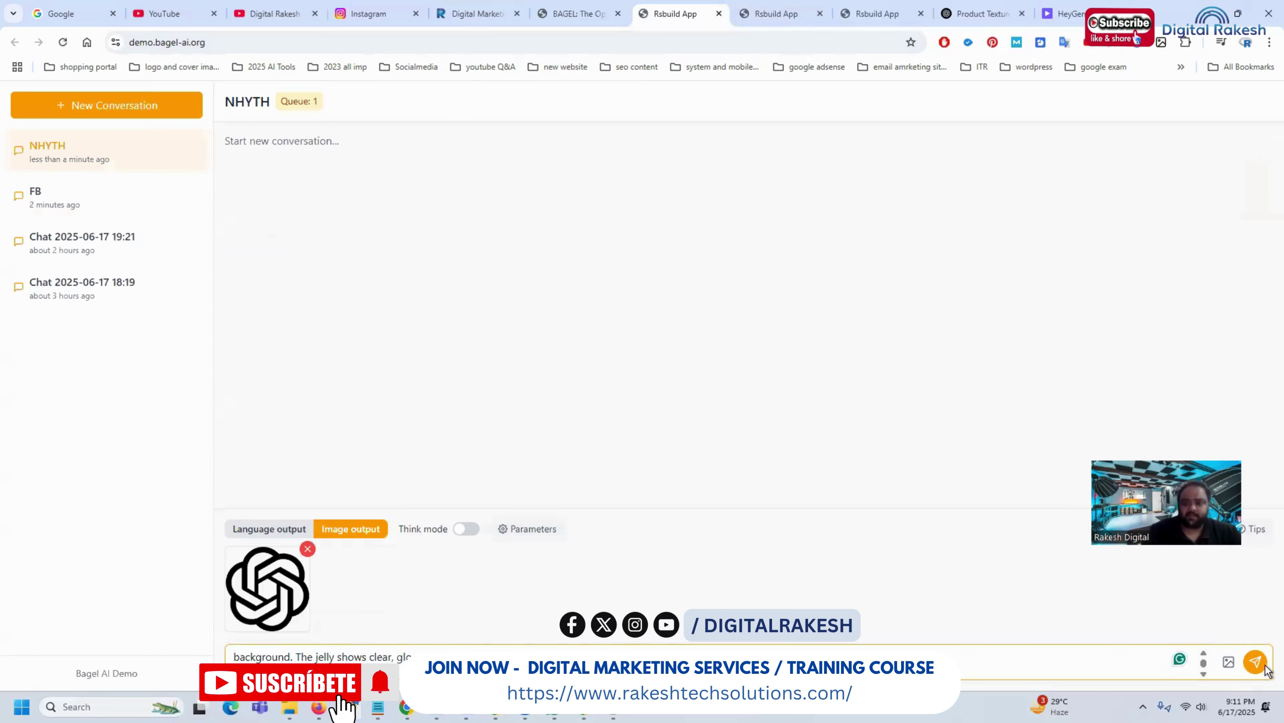
{"action": "left_click", "coordinate": [1259, 664]}
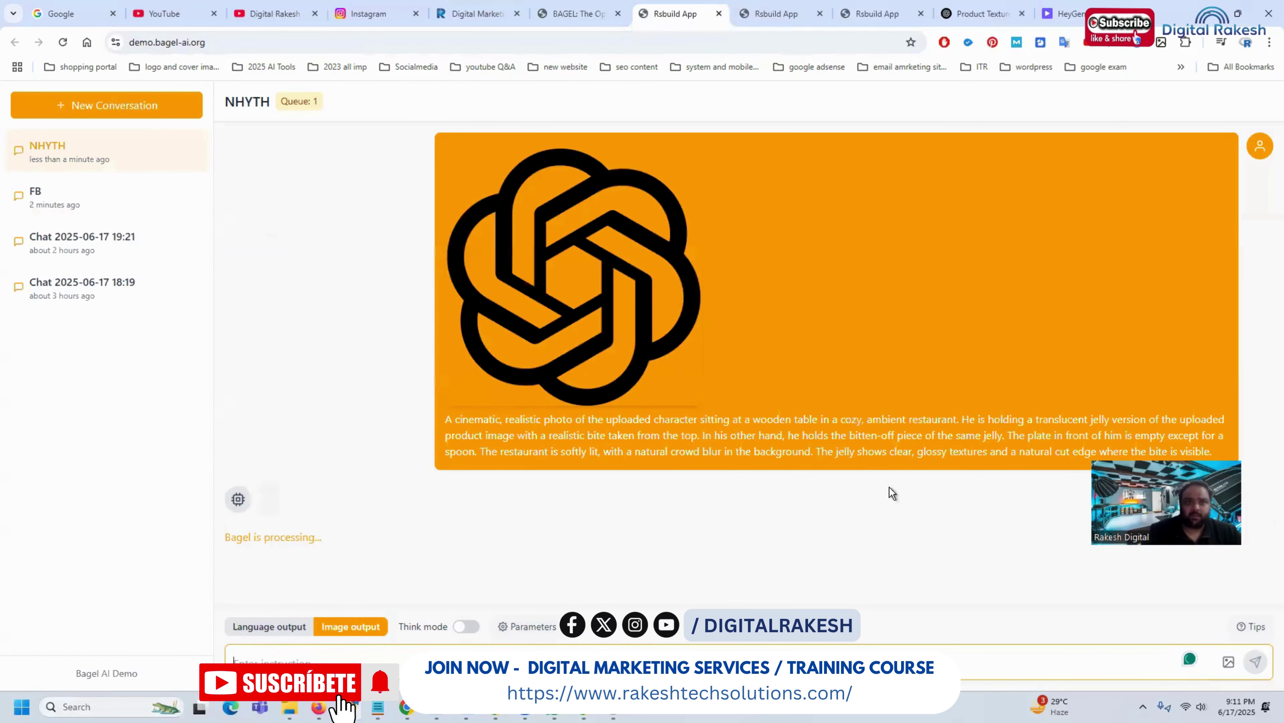
View the latest videos and header of the Digital Rakesh YouTube channel, and return to the NHYTH conversation.
{"action": "left_click", "coordinate": [272, 18]}
{"action": "scroll", "coordinate": [350, 185], "scroll_direction": "up", "scroll_amount": 5}
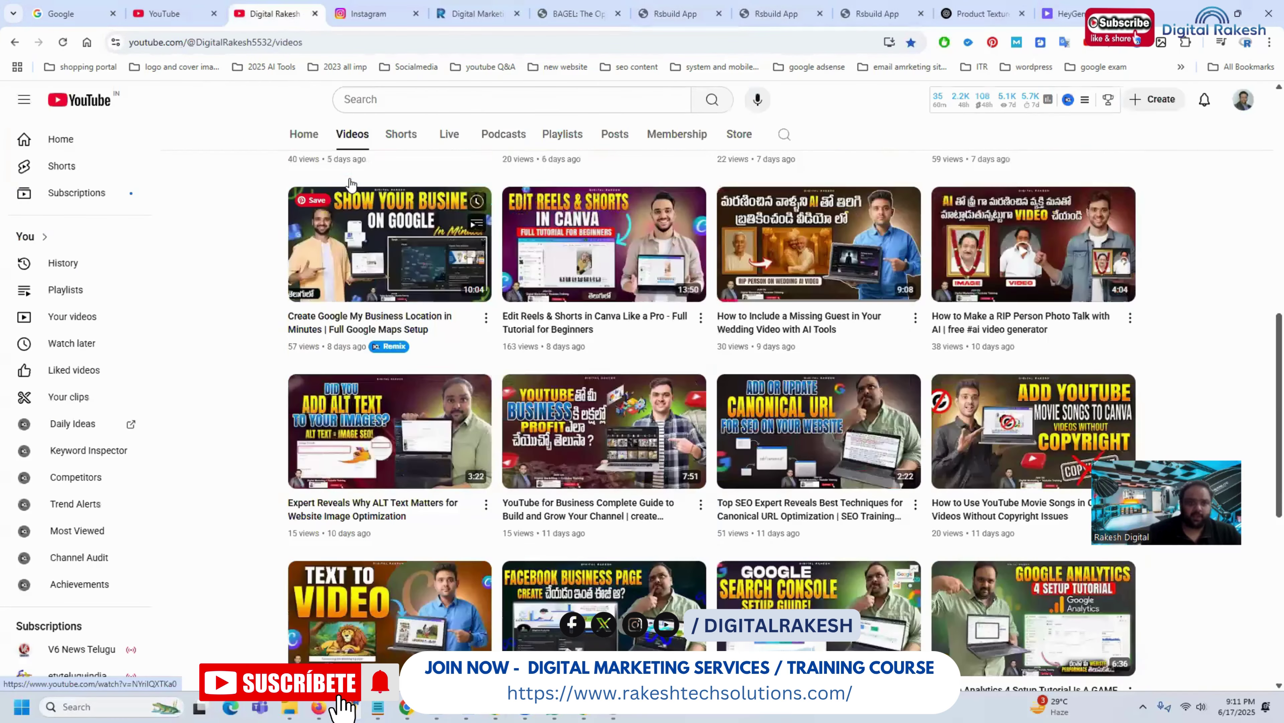
{"action": "scroll", "coordinate": [402, 265], "scroll_direction": "up", "scroll_amount": 10}
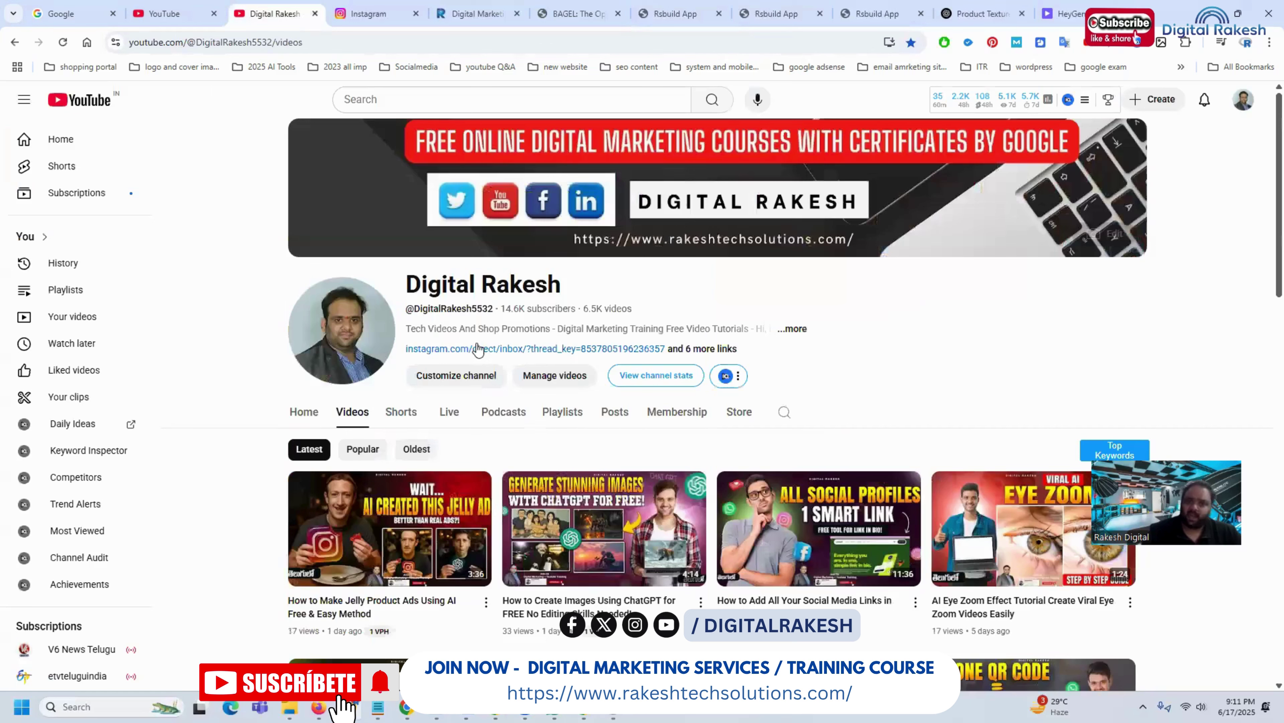
{"action": "left_click", "coordinate": [648, 22]}
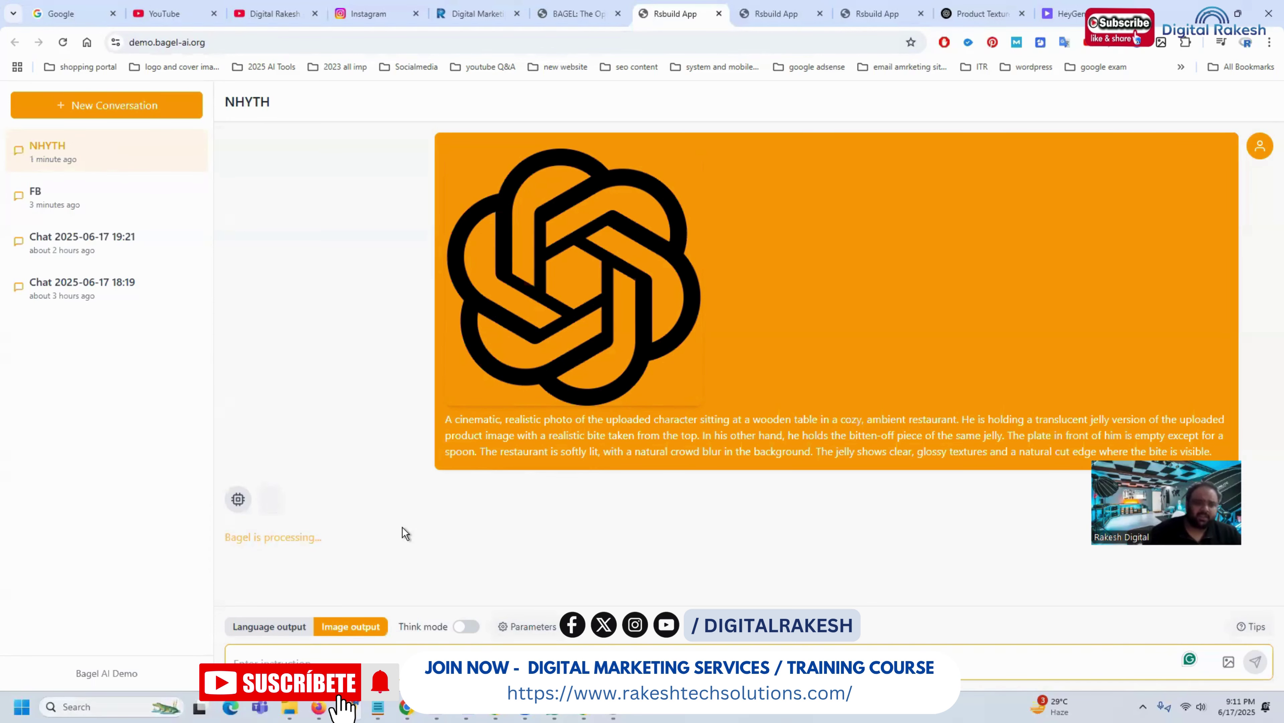
View the FB, 19:21 and 18:19 chats in the demo, and switch back to the YouTube channel.
{"action": "left_click", "coordinate": [132, 209]}
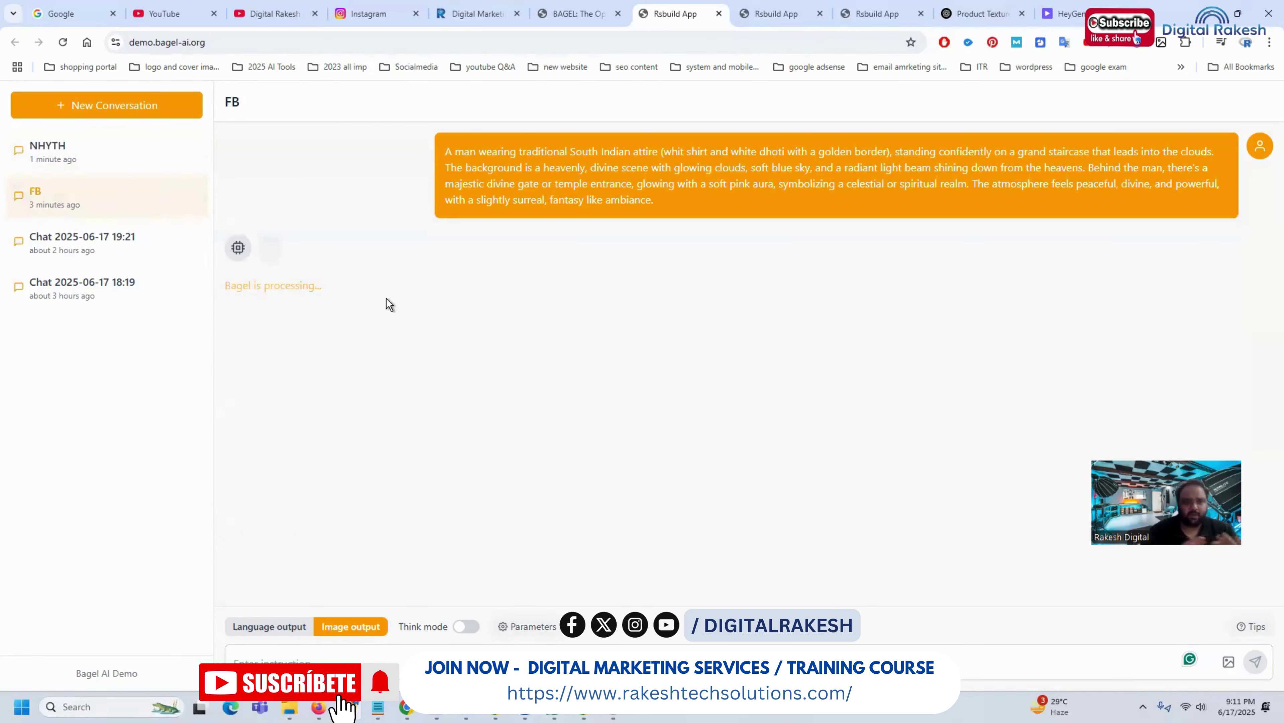
{"action": "left_click", "coordinate": [72, 241]}
{"action": "left_click", "coordinate": [69, 290]}
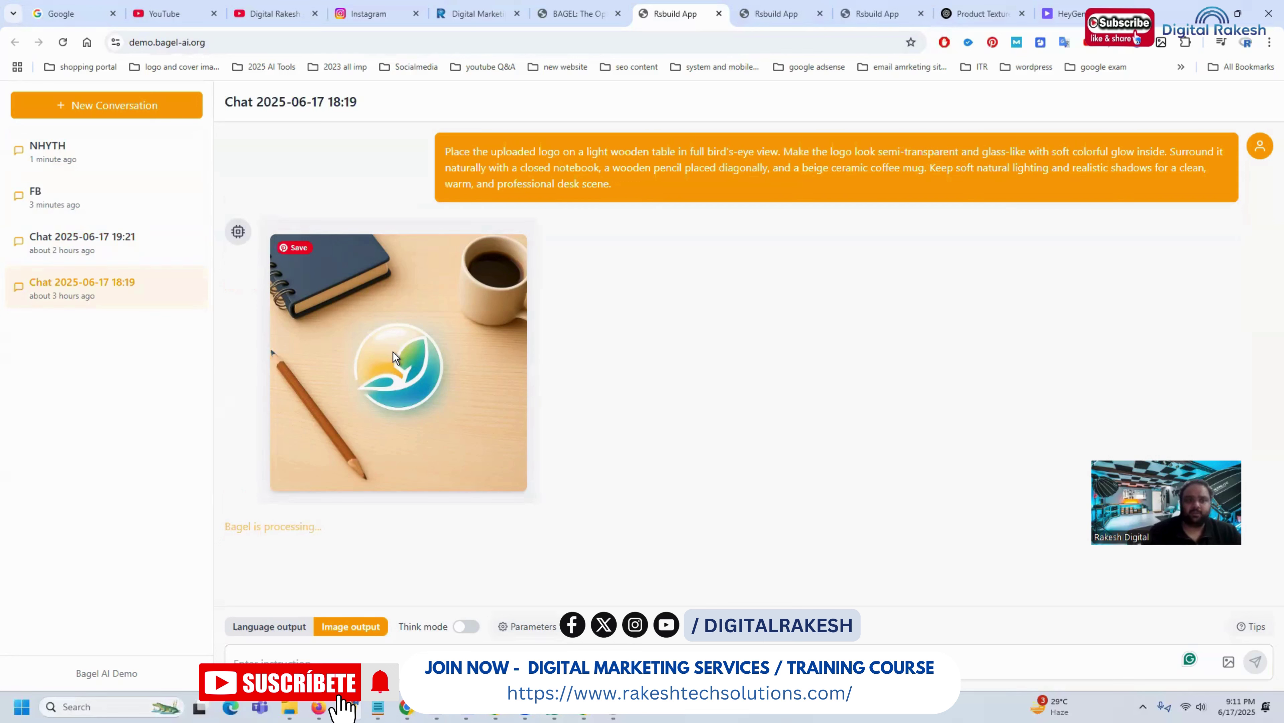
{"action": "left_click", "coordinate": [255, 15]}
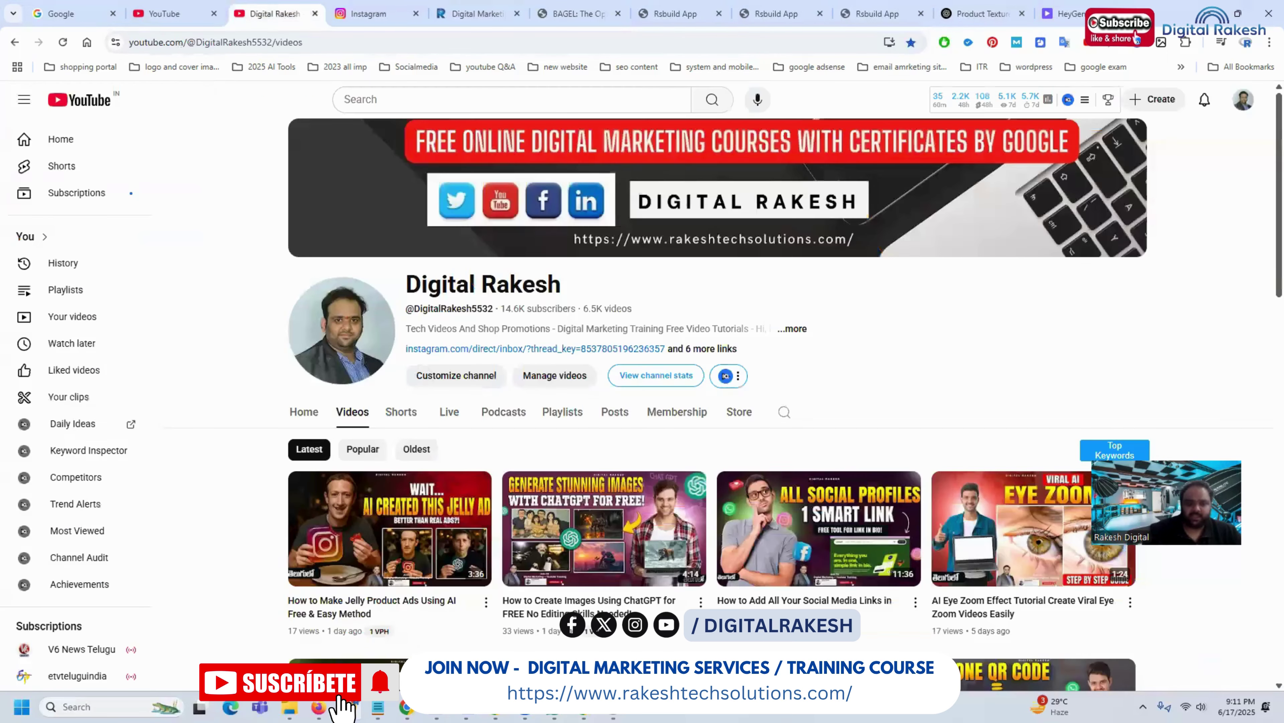